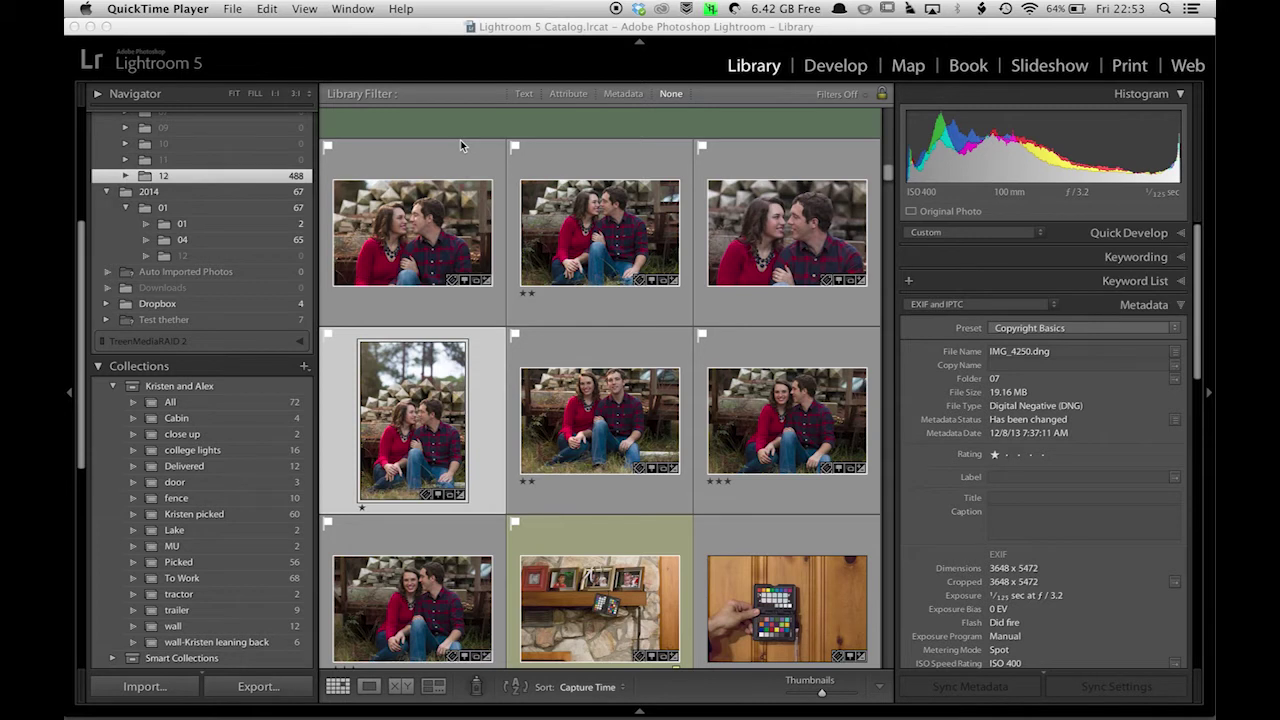
# - Switch to Lightroom, view IMG_4250.dng full-size, then return to the thumbnail Grid
pyautogui.press('super+Tab')
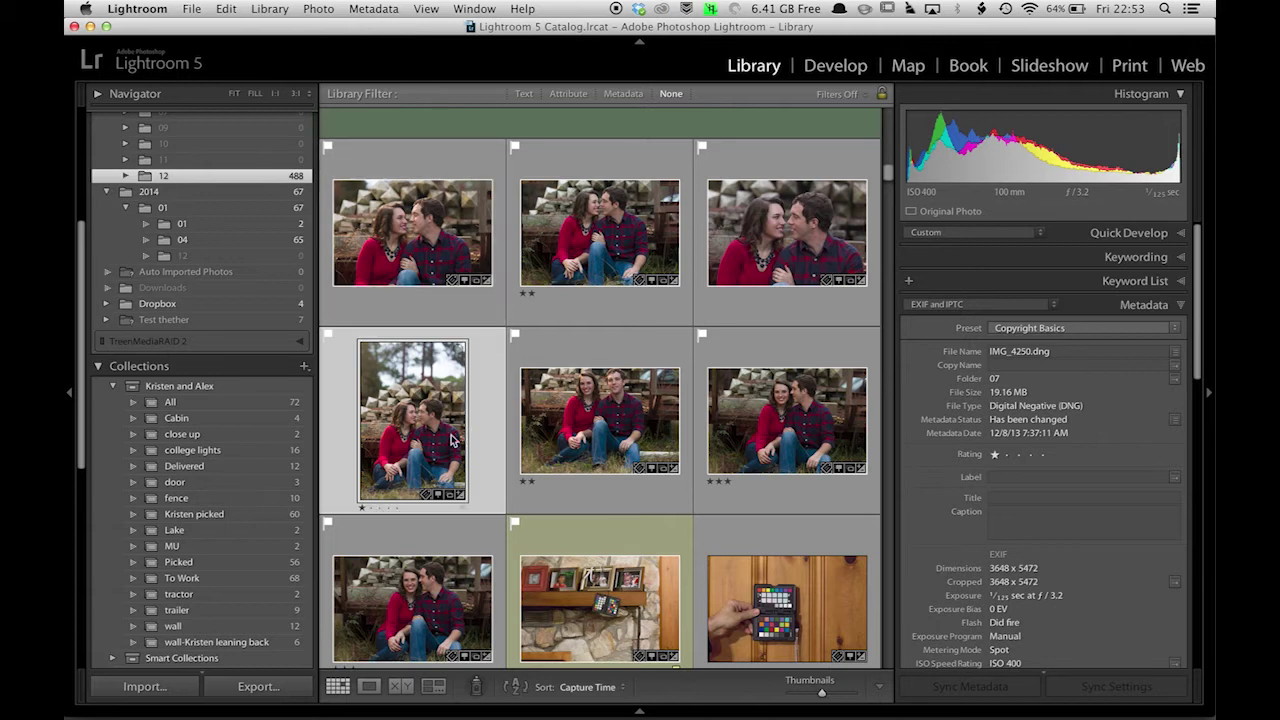
pyautogui.moveTo(432, 431)
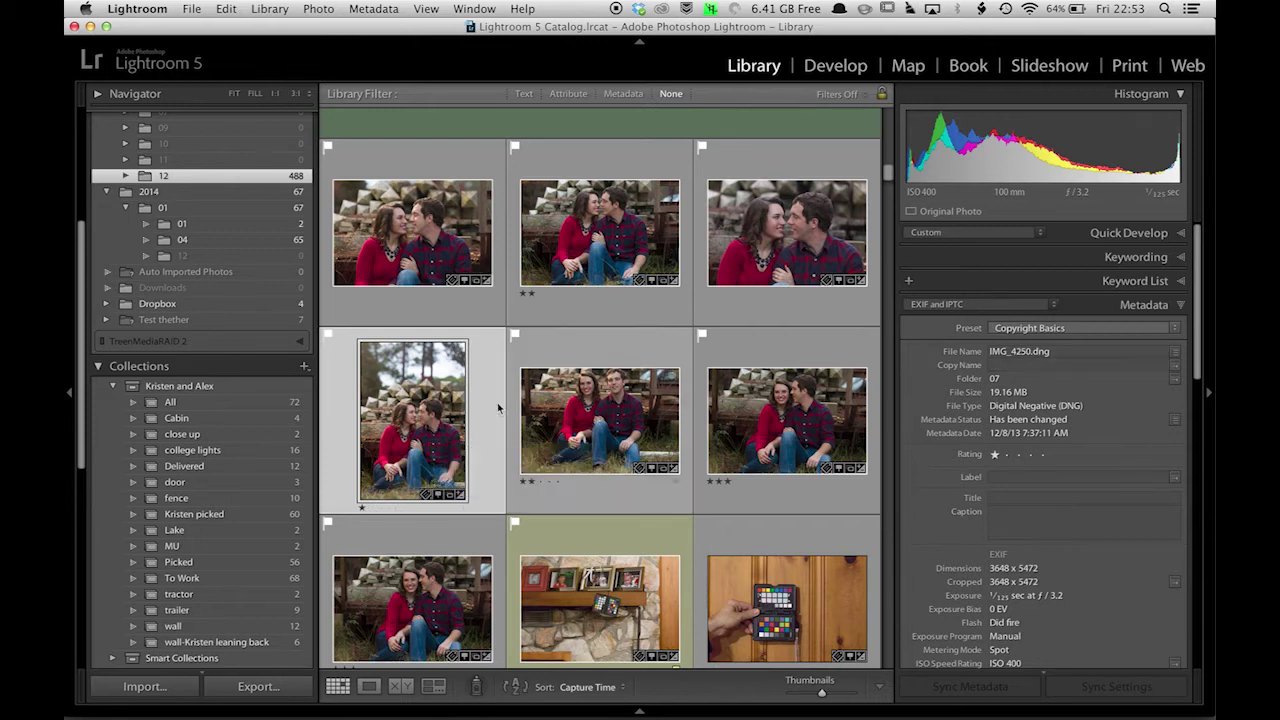
pyautogui.moveTo(400, 416)
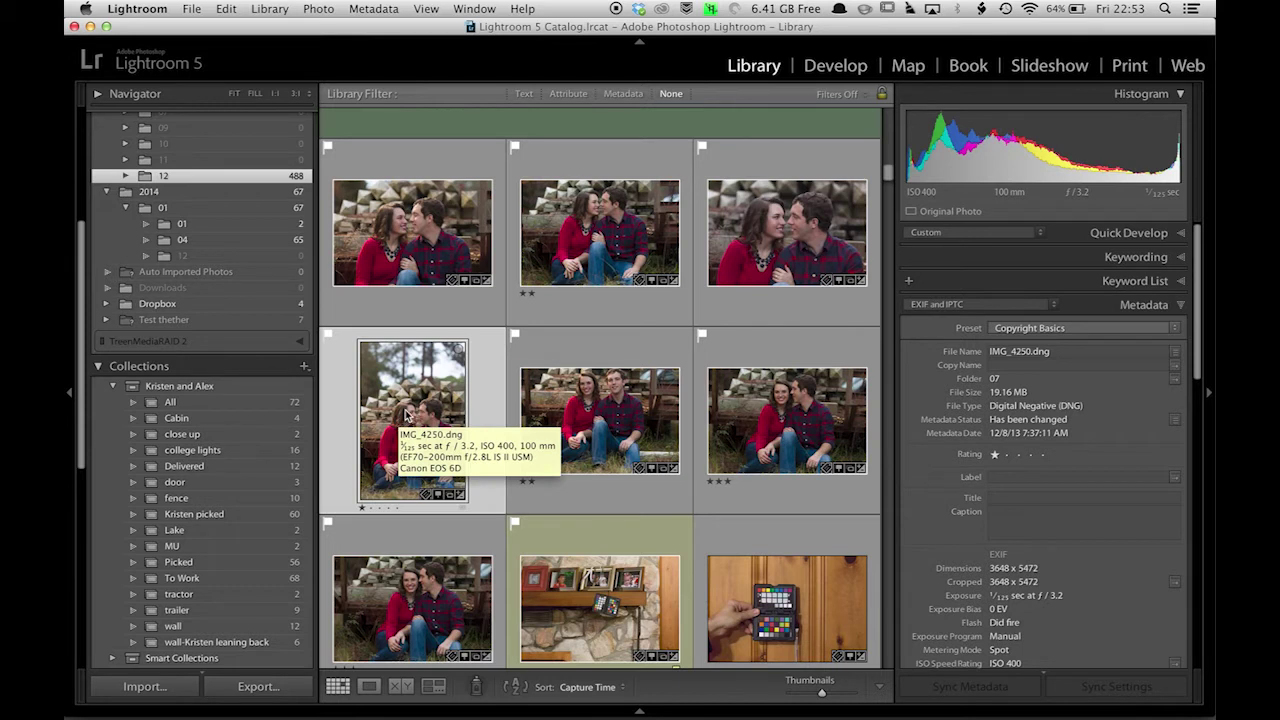
pyautogui.doubleClick(405, 413)
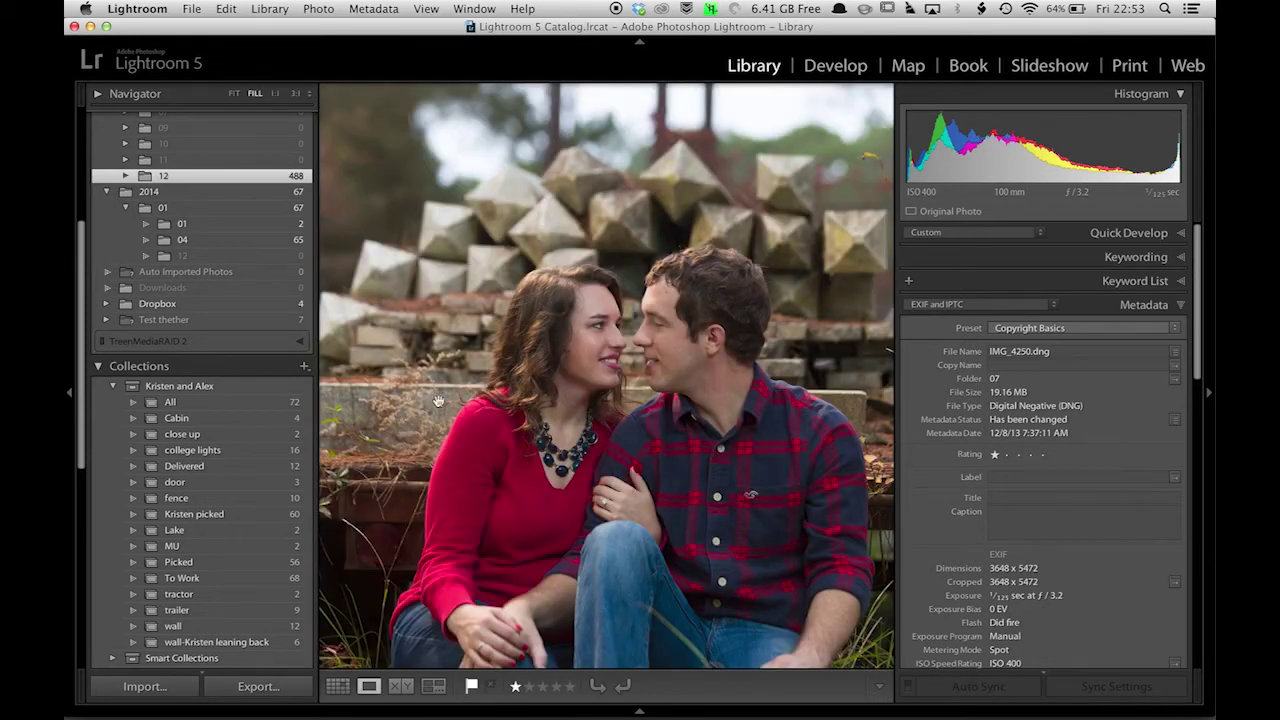
pyautogui.press('g')
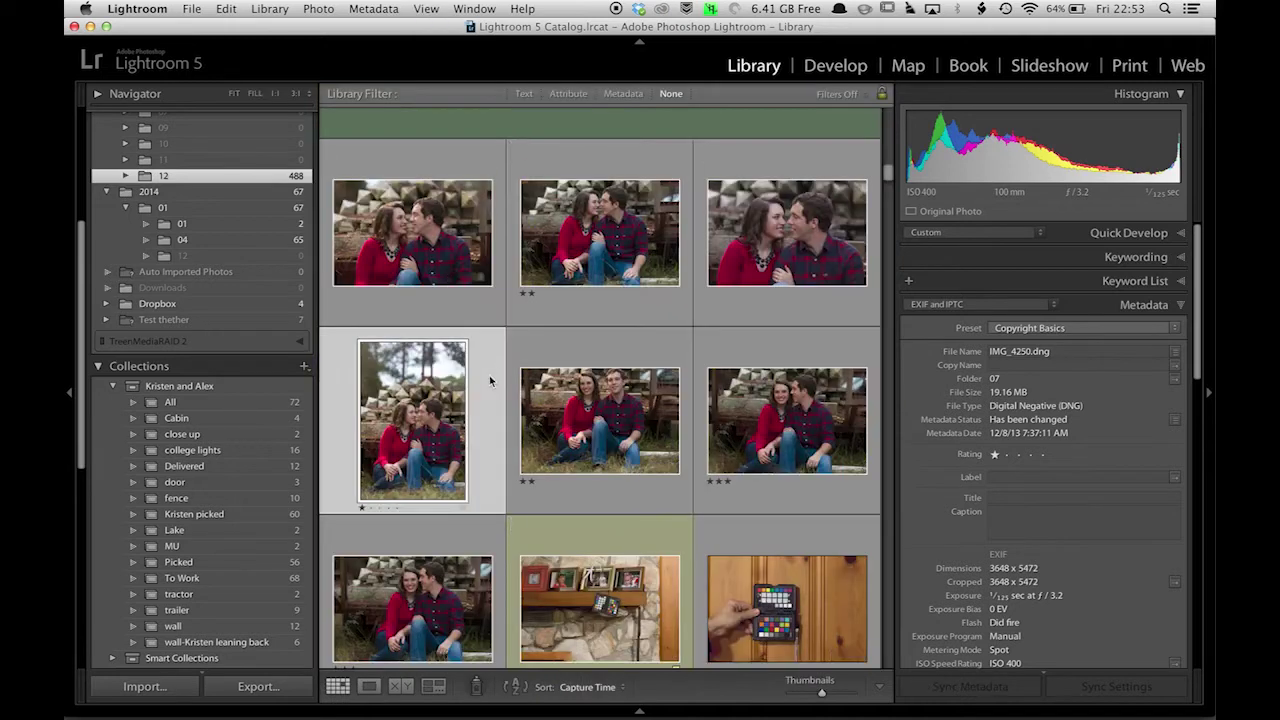
# - Open IMG_4250 in Develop, compare Before/After, and bring up its Adjustment Brush pins
pyautogui.press('d')
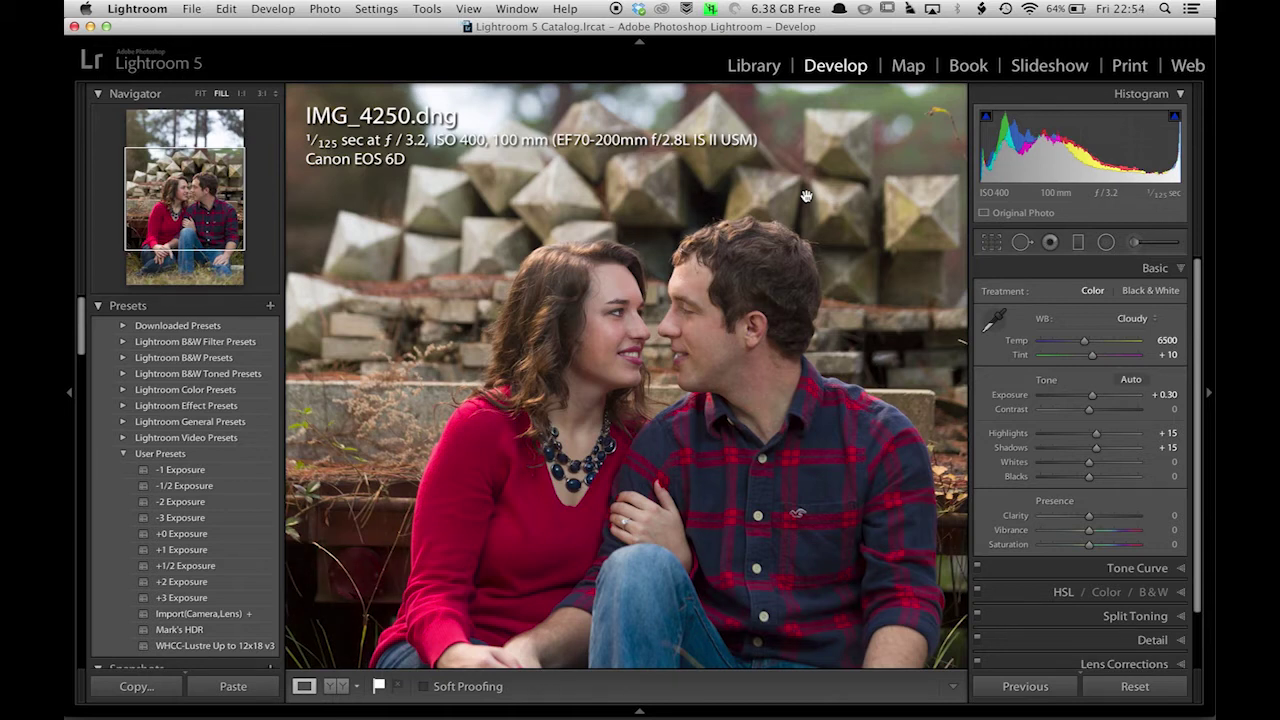
pyautogui.press('\\')
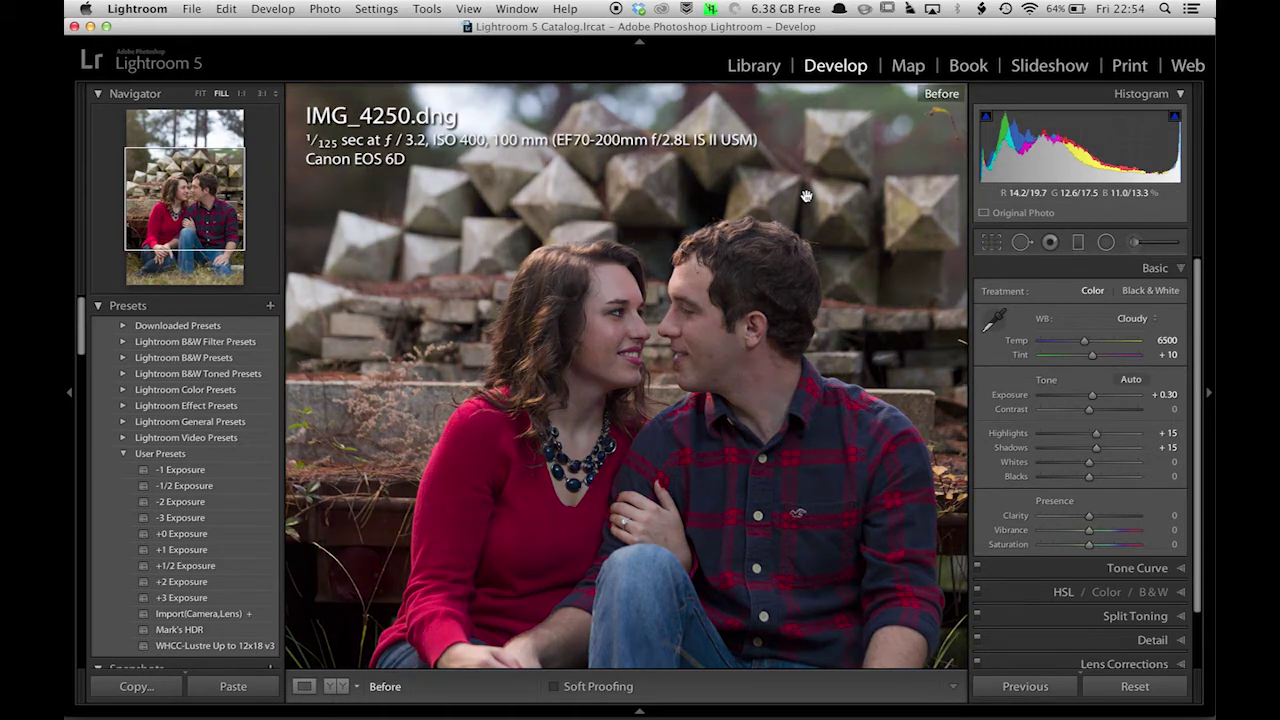
pyautogui.press('\\')
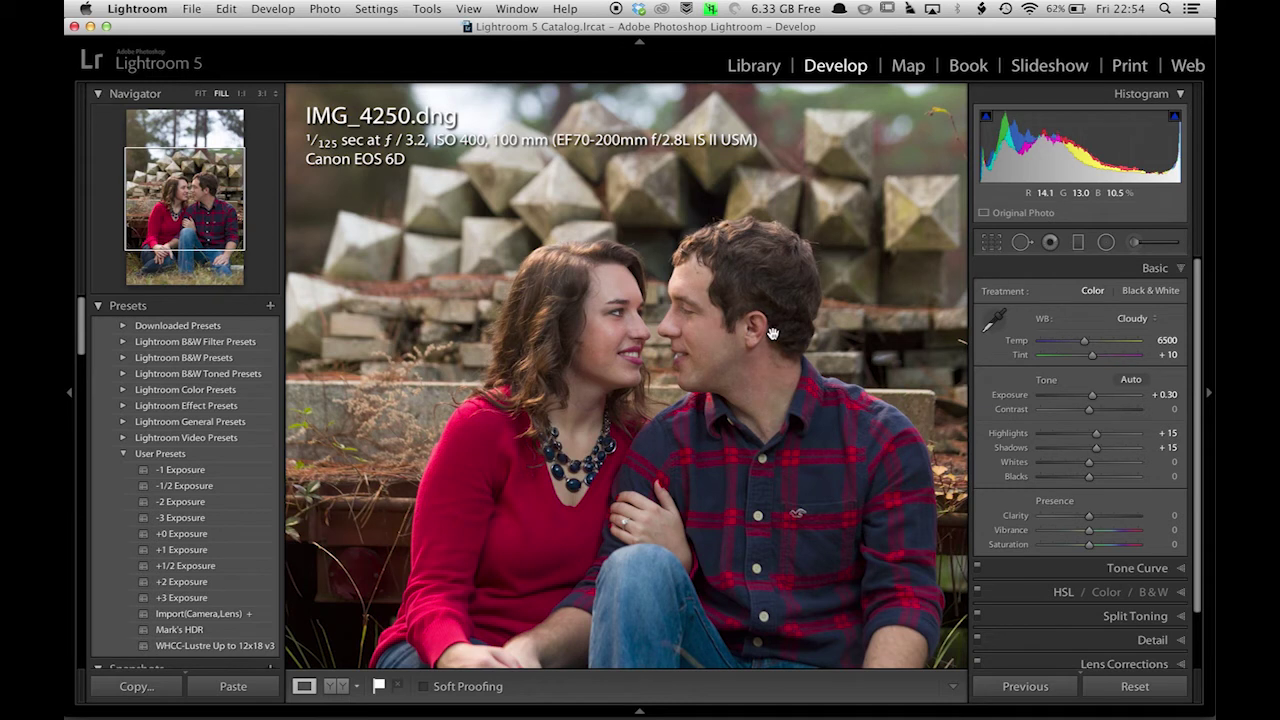
pyautogui.press('k')
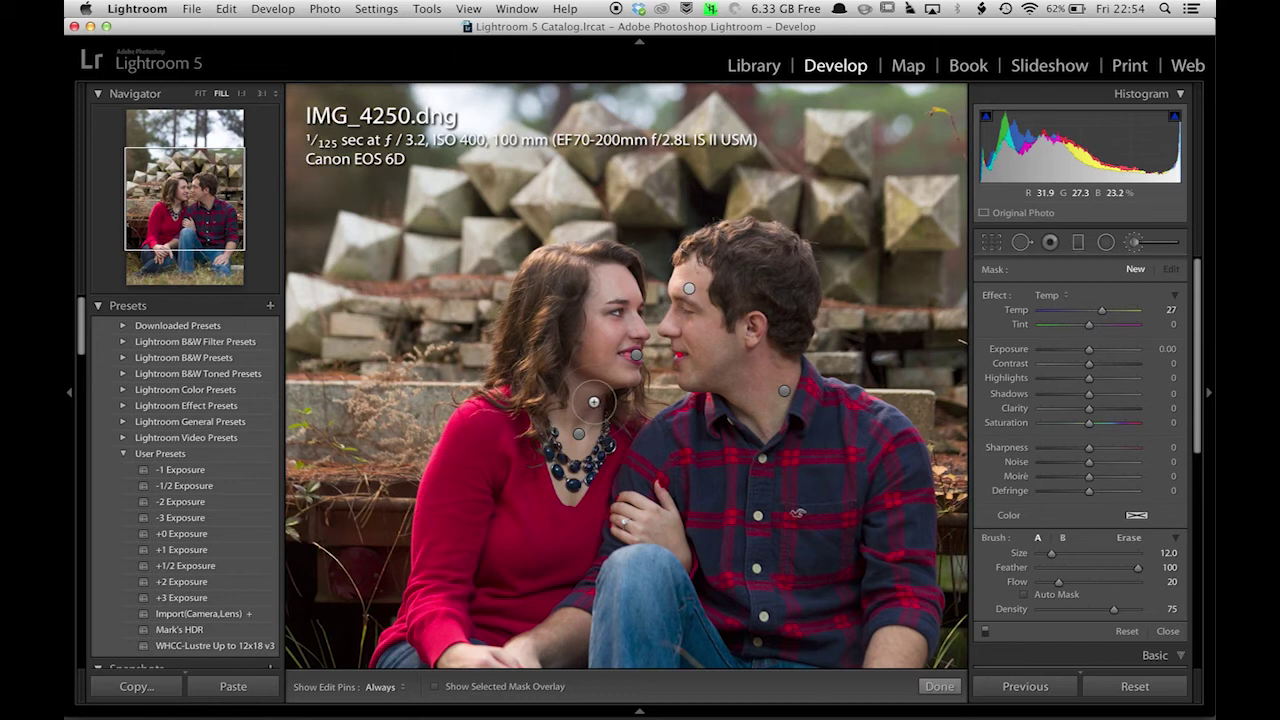
pyautogui.press('h')
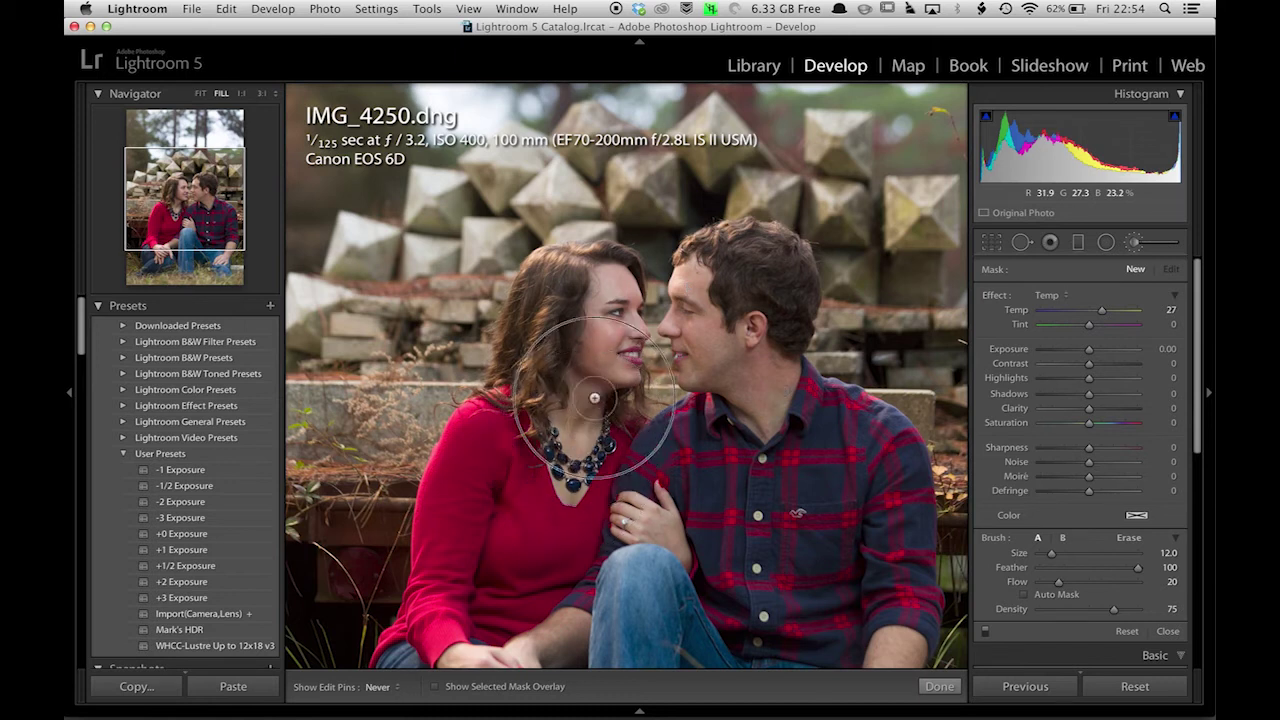
# - Select the necklace brush pin, then close the Adjustment Brush and fit the portrait in view
pyautogui.press('h')
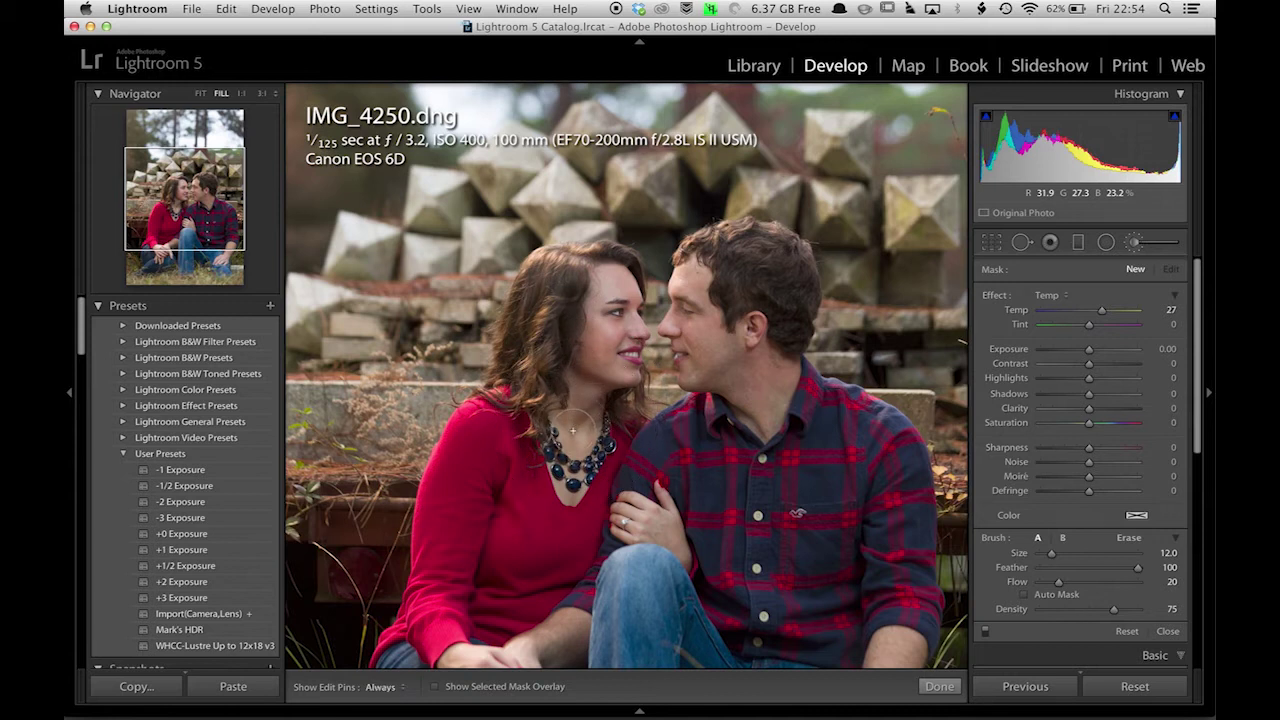
pyautogui.click(593, 401)
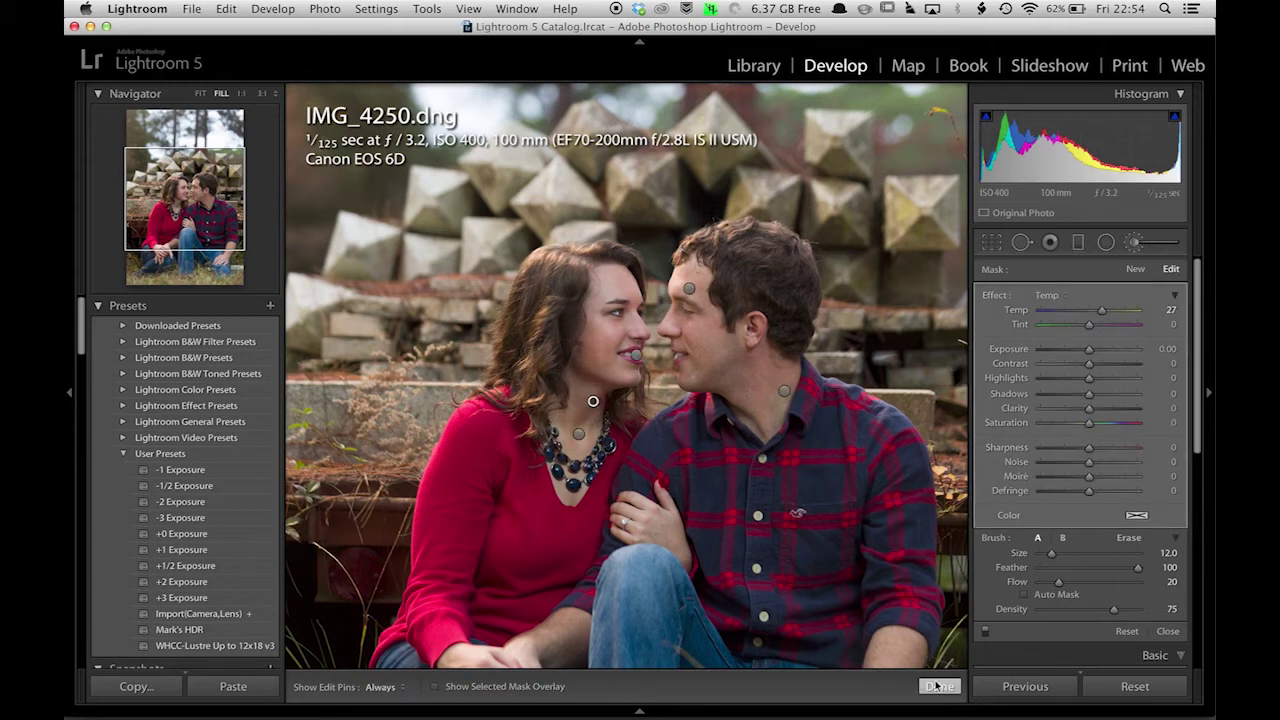
pyautogui.click(940, 686)
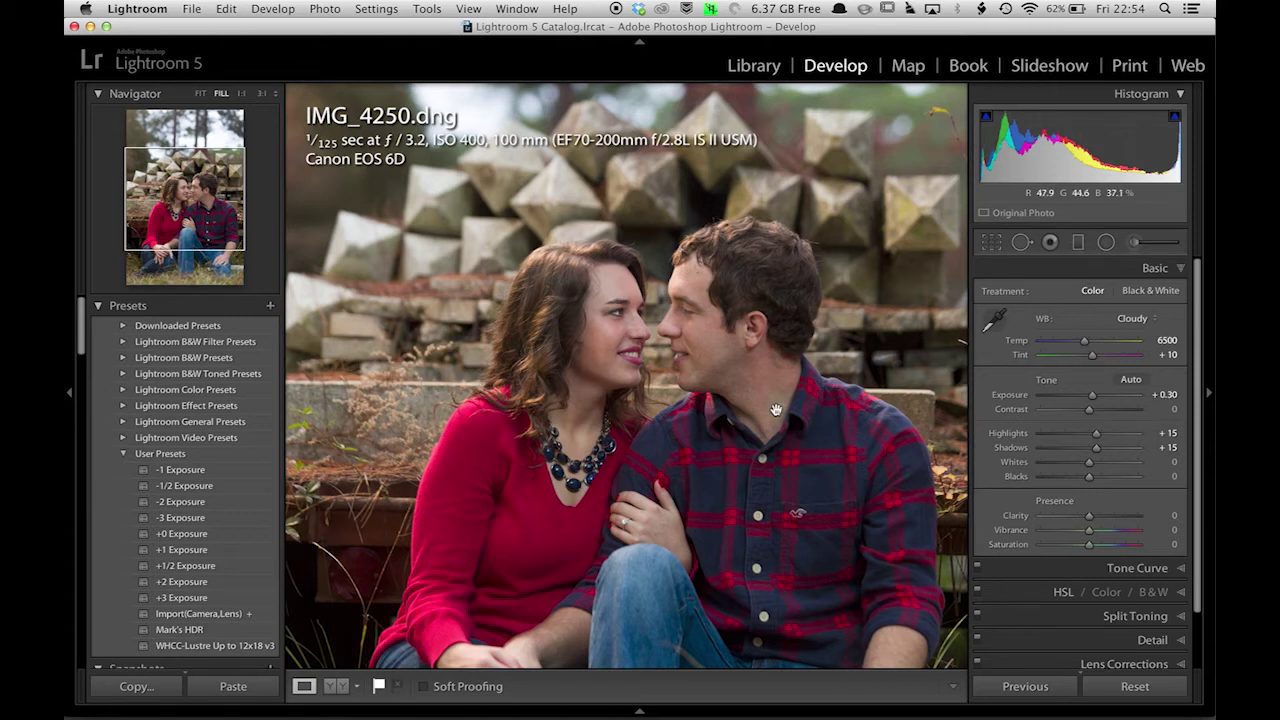
pyautogui.press('z')
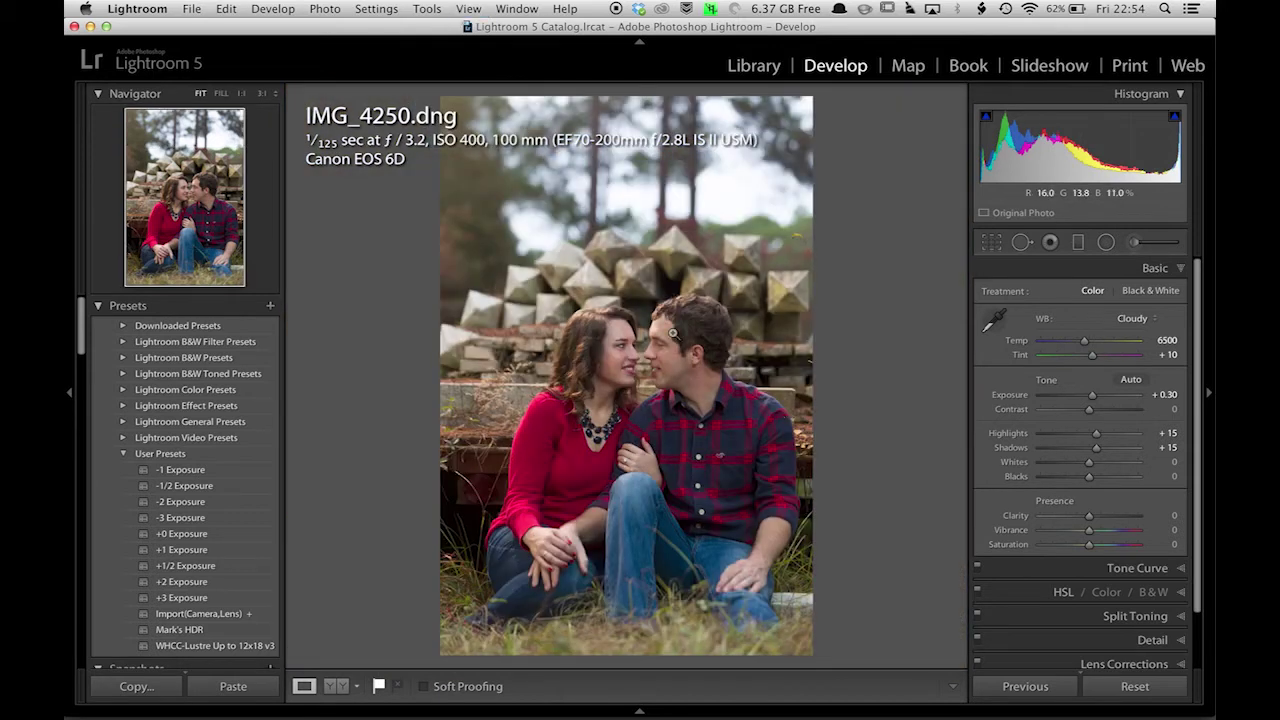
# - Send the portrait to Photoshop CC with Edit In > Open as Smart Object in Photoshop
pyautogui.rightClick(615, 342)
pyautogui.moveTo(650, 394)
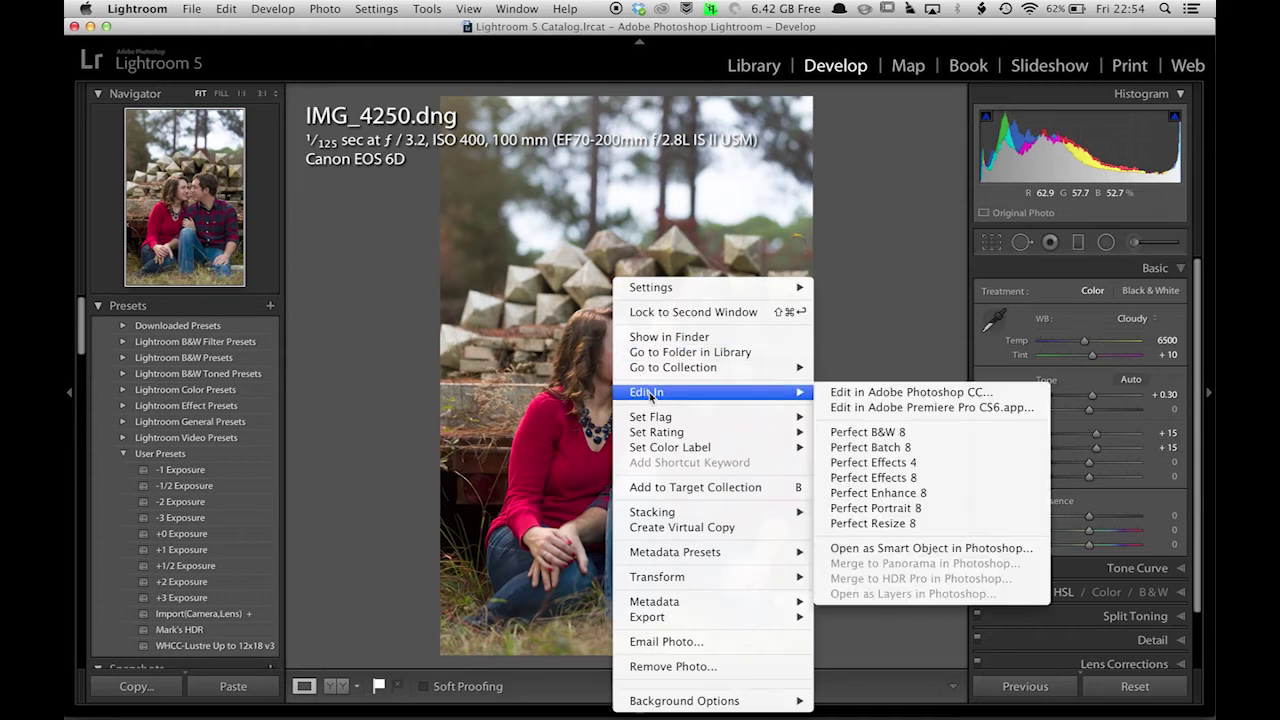
pyautogui.click(917, 549)
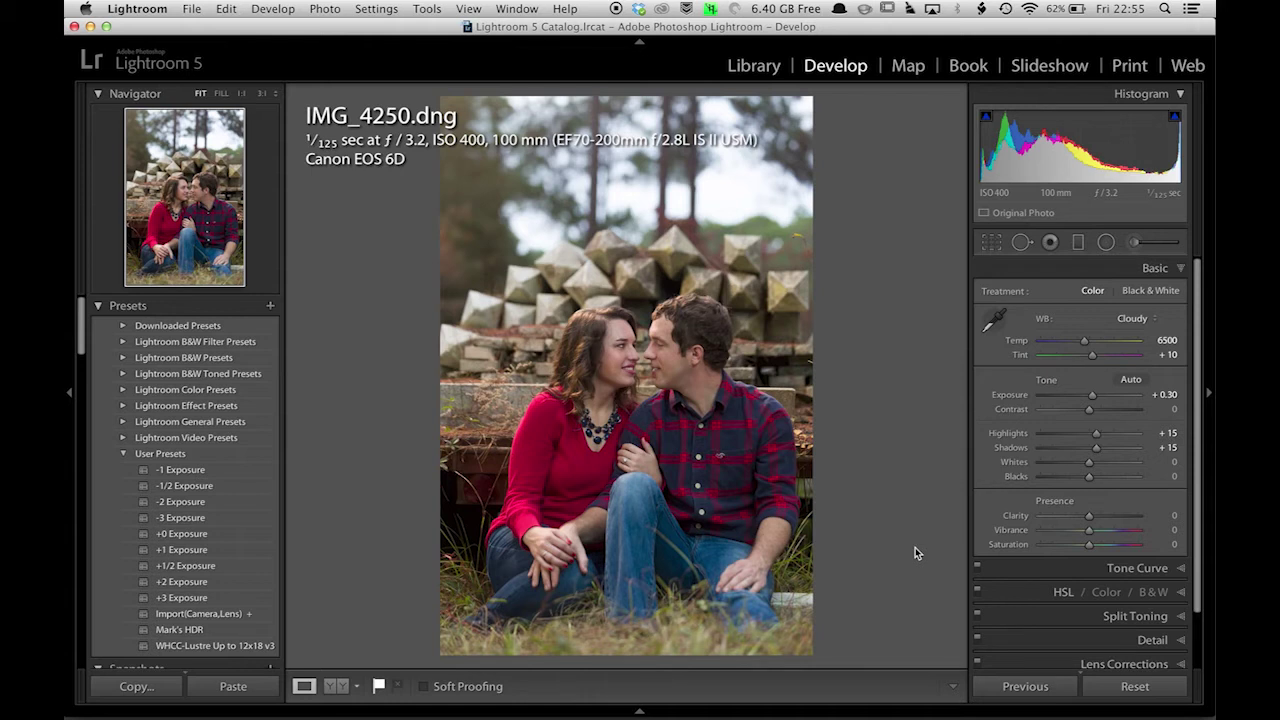
pyautogui.press('super+e')
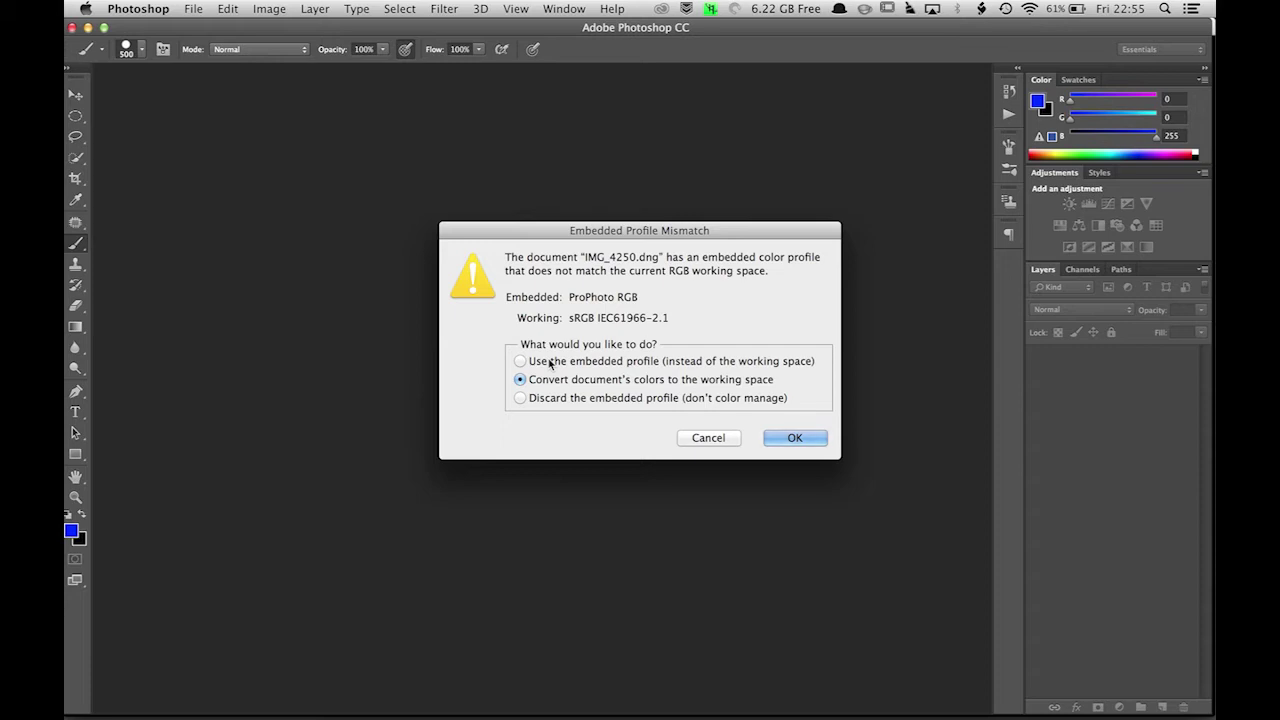
# - Keep the embedded ProPhoto RGB profile and open the portrait as a smart object document
pyautogui.click(549, 364)
pyautogui.click(795, 439)
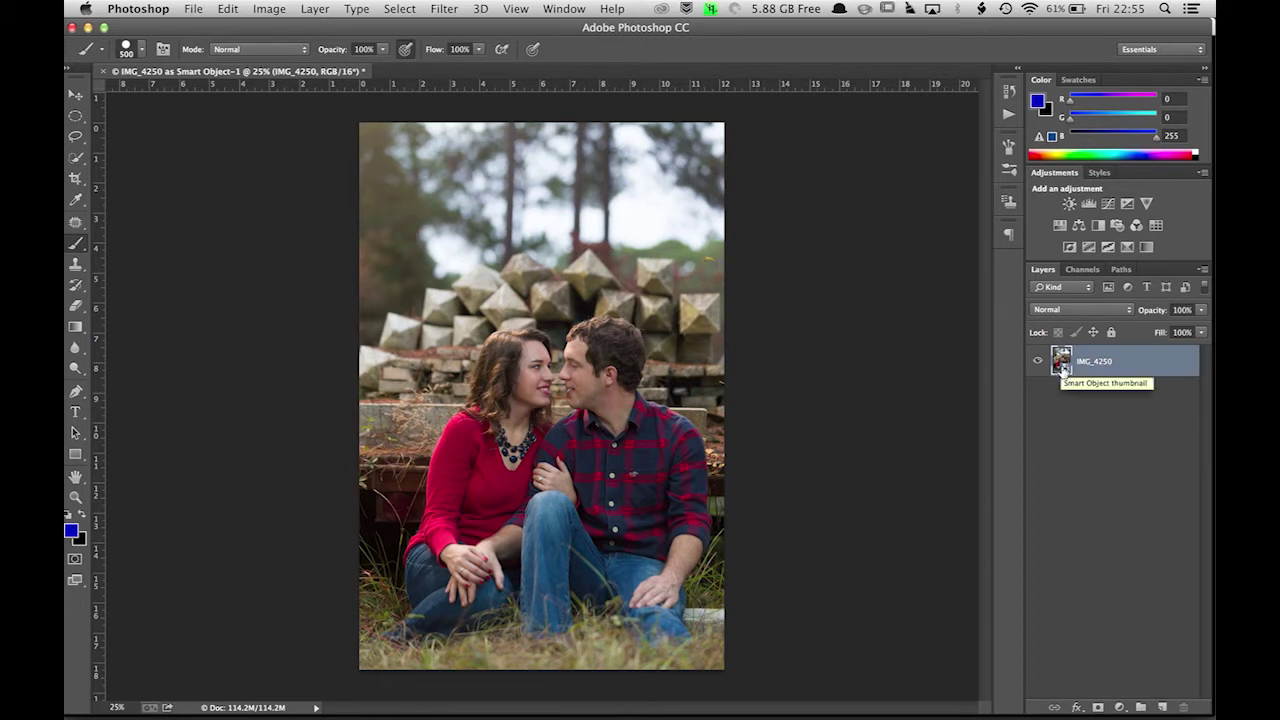
# - Run the first retouching kit action, using High Pass radius 18 and Gaussian Blur radius 1.6
pyautogui.click(1008, 117)
pyautogui.click(928, 129)
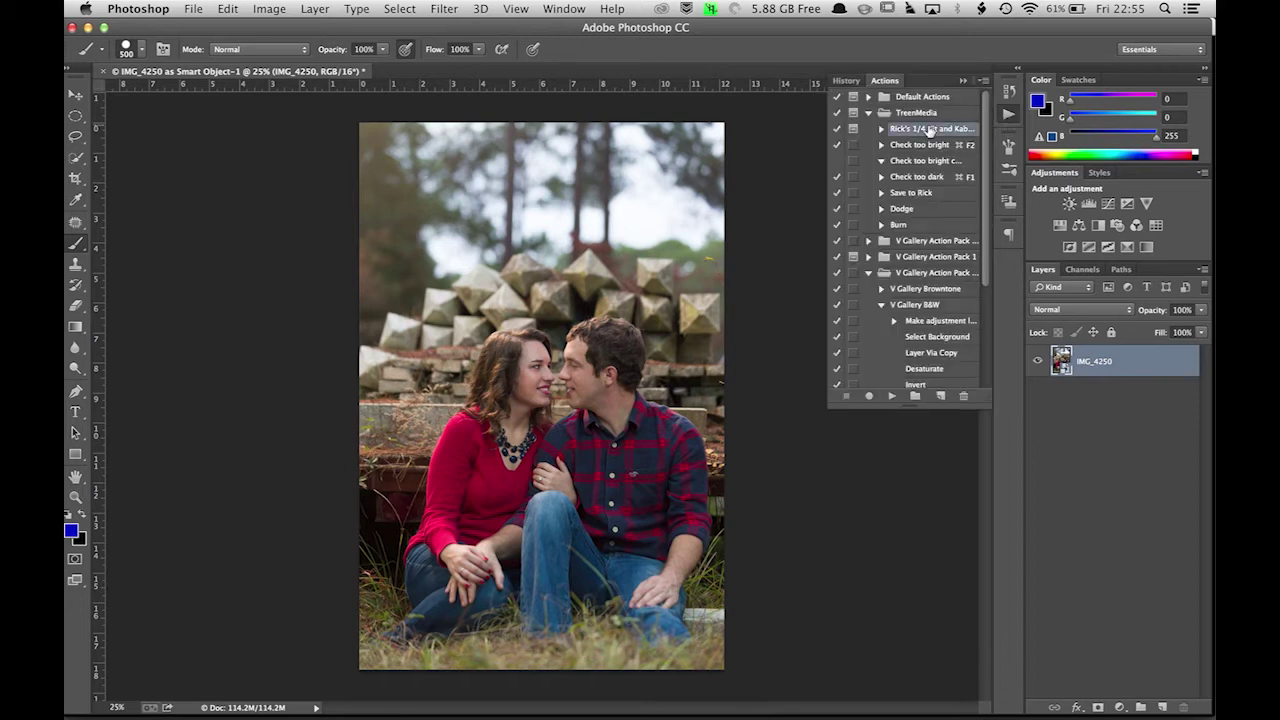
pyautogui.click(891, 396)
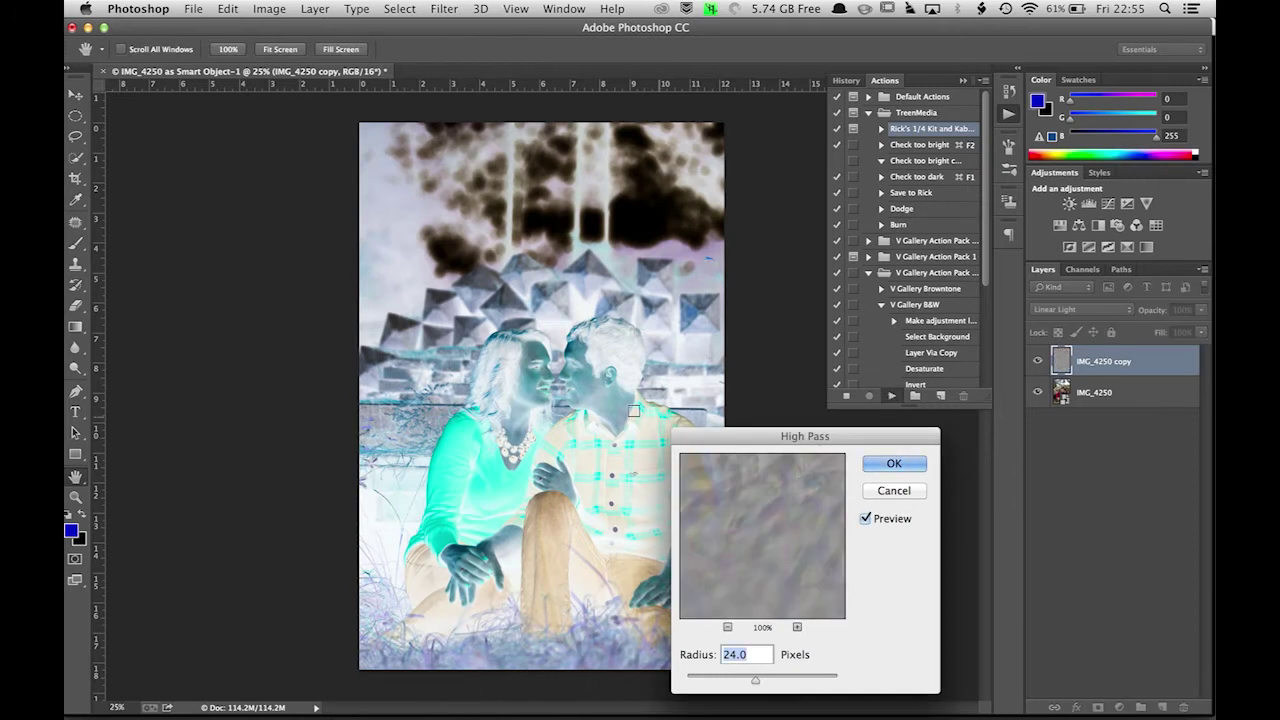
pyautogui.click(536, 378)
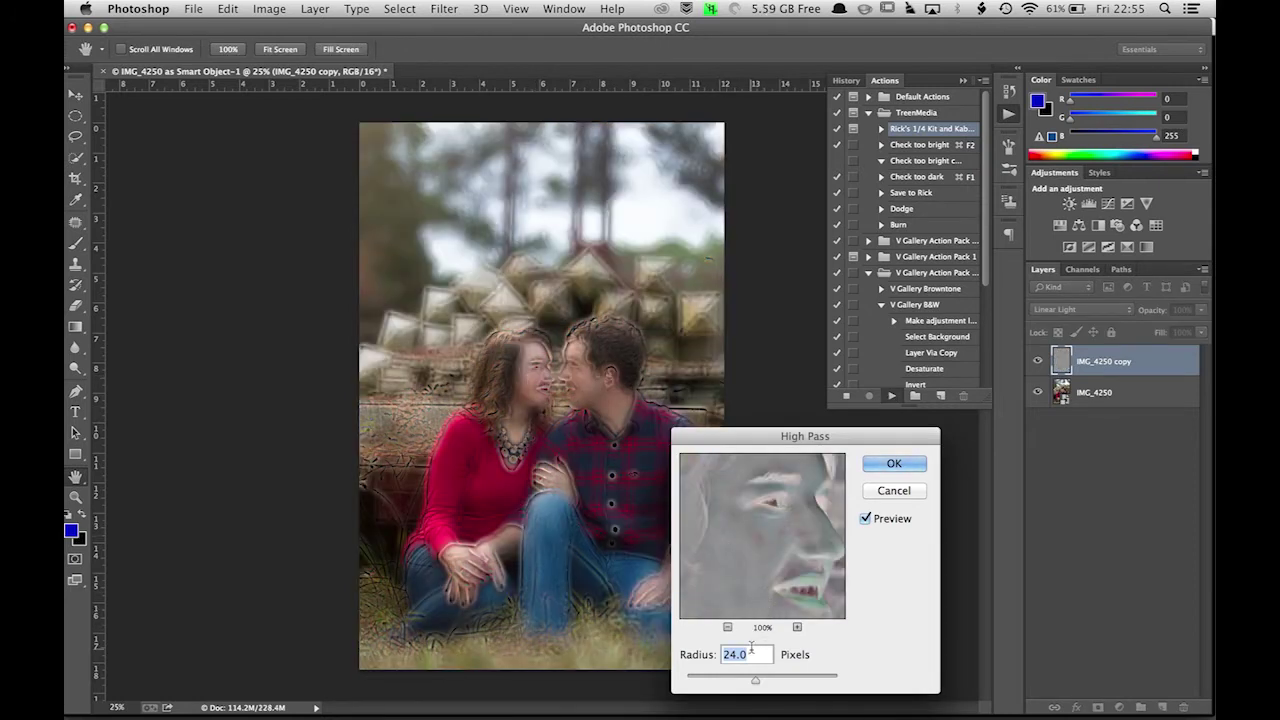
pyautogui.write('18')
pyautogui.press('Return')
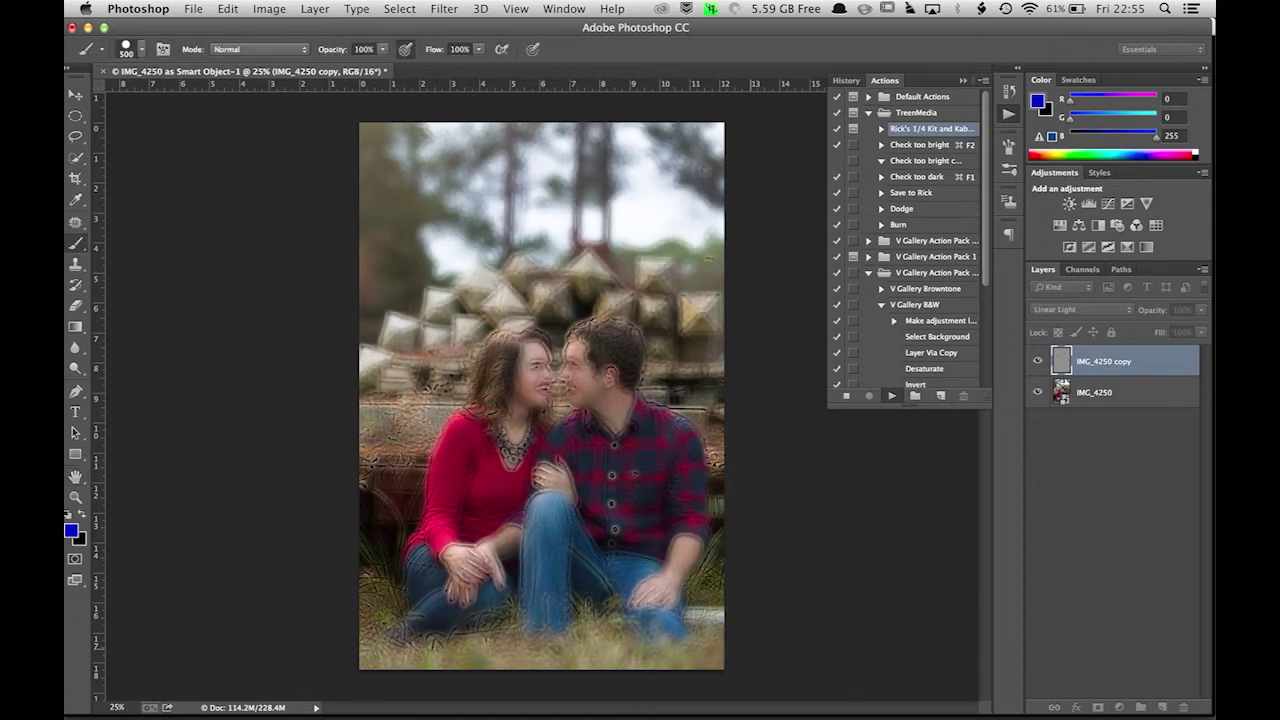
pyautogui.click(536, 376)
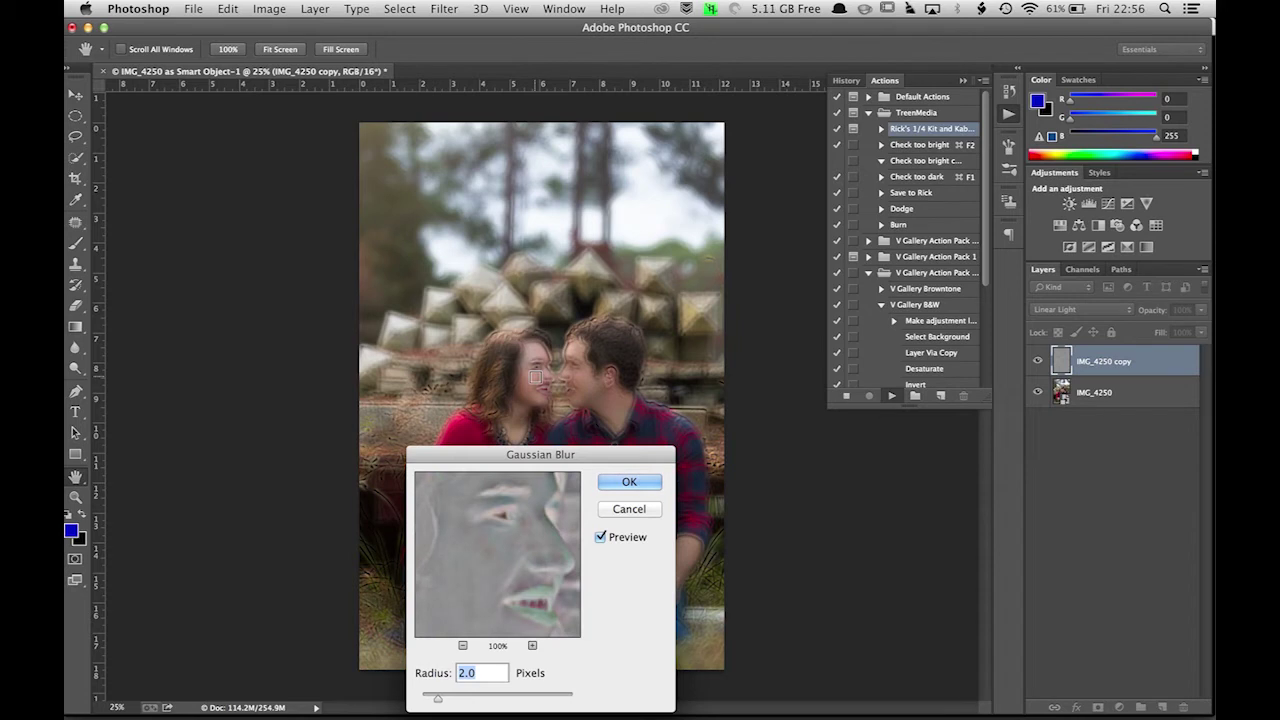
pyautogui.write('1.6')
pyautogui.press('Return')
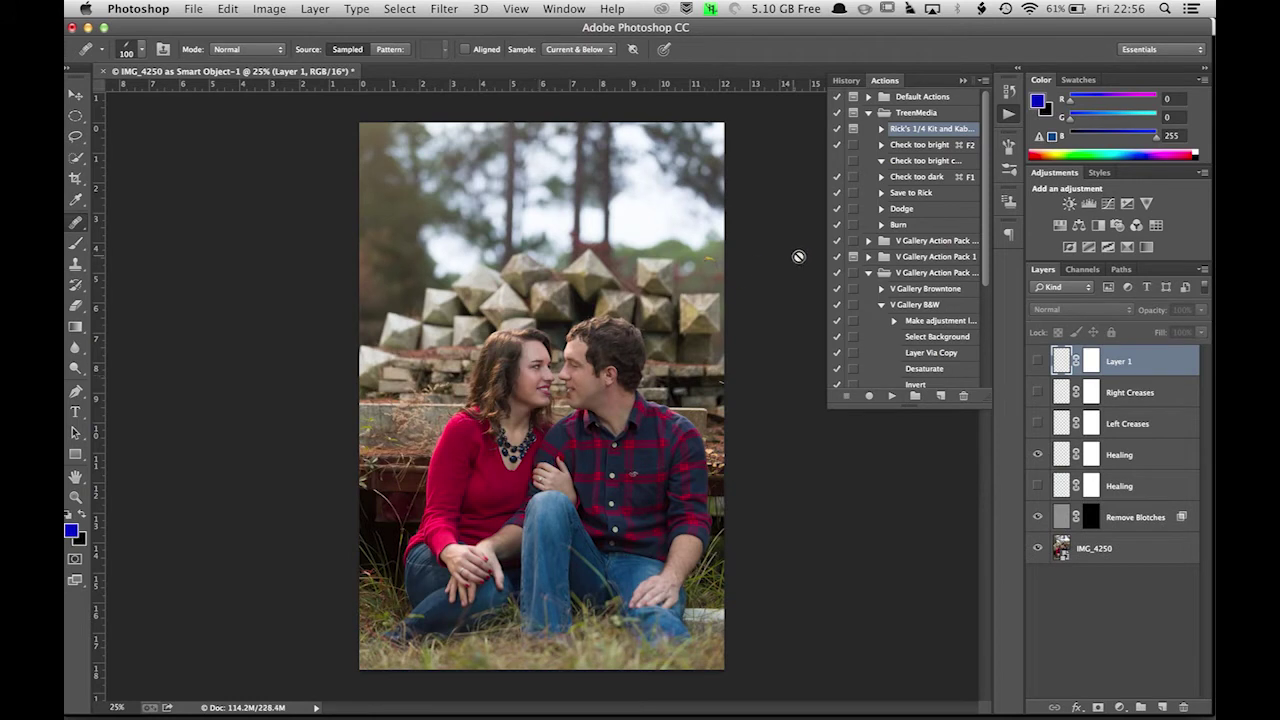
# - Run the Dodge and Burn actions to add both layers, then zoom in on the couple
pyautogui.click(918, 211)
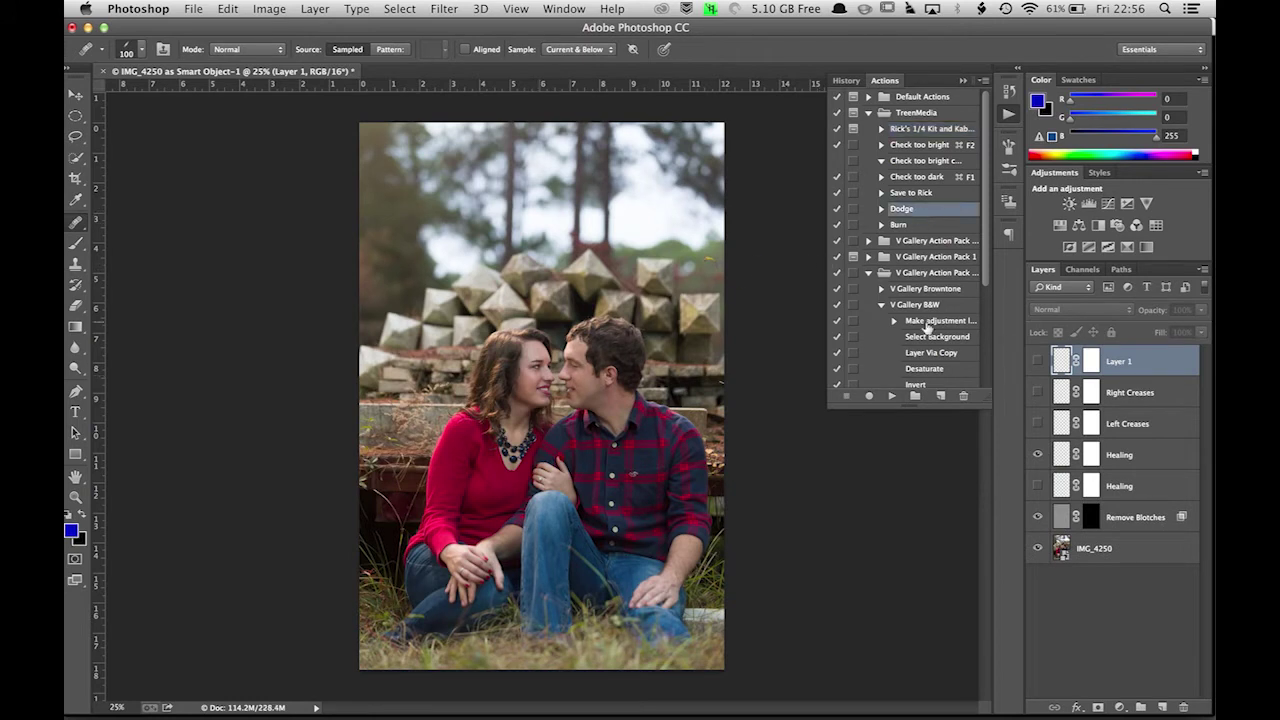
pyautogui.click(892, 396)
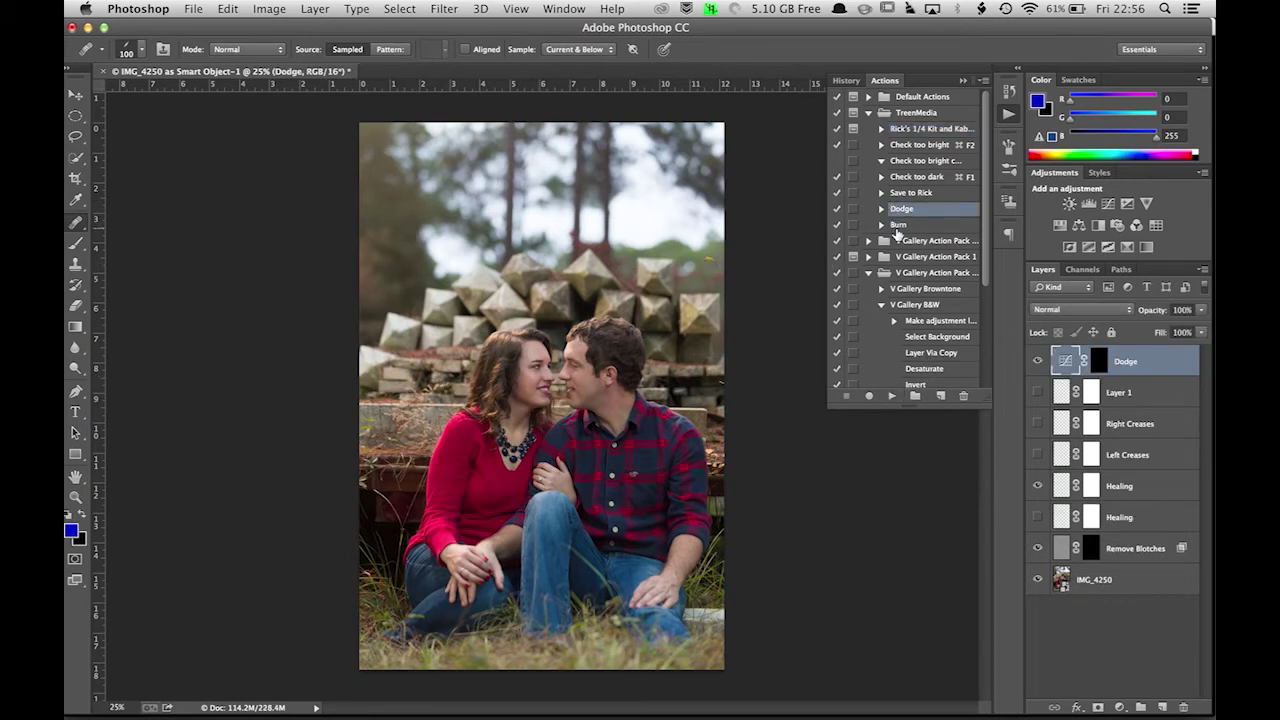
pyautogui.click(896, 226)
pyautogui.click(893, 397)
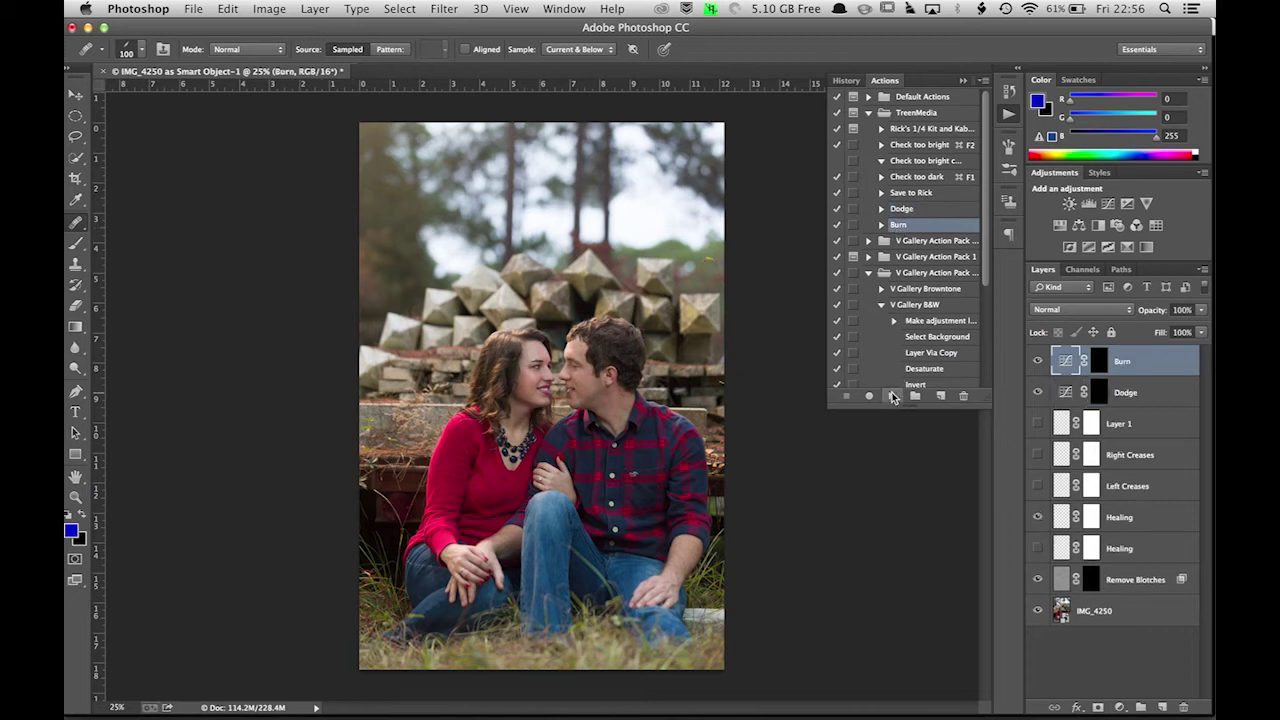
pyautogui.click(961, 84)
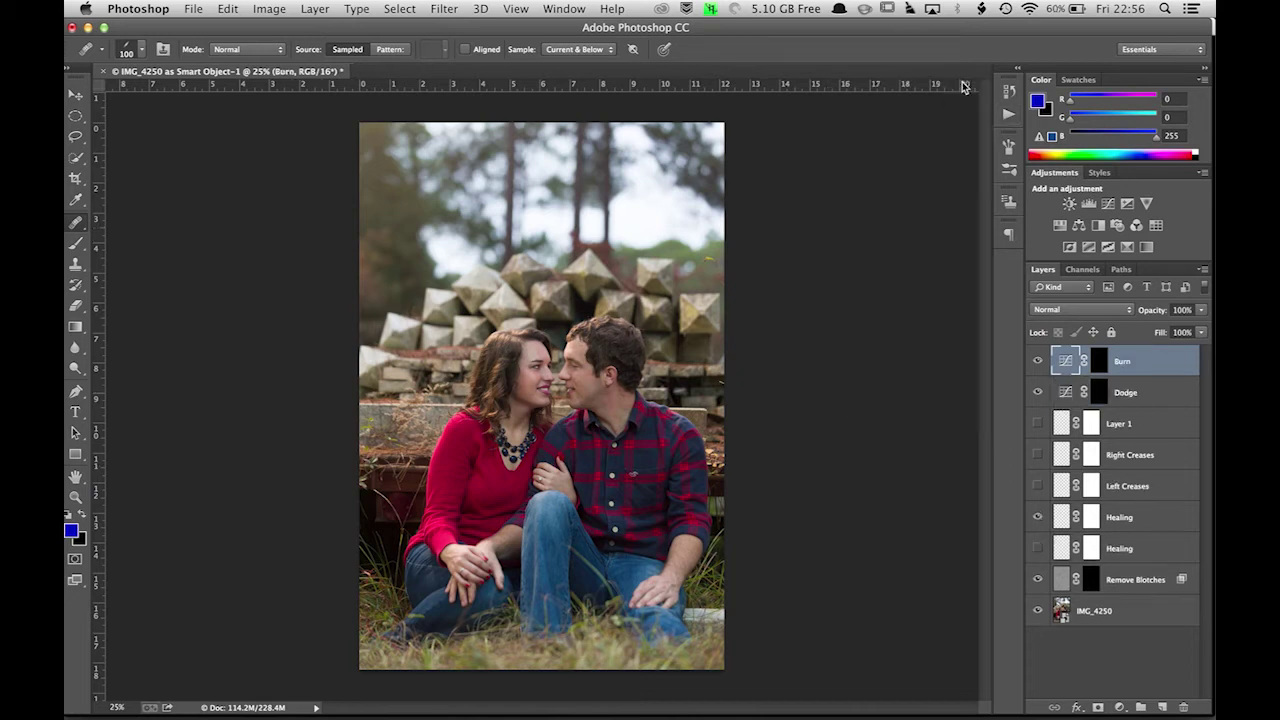
pyautogui.press('super+equal')
pyautogui.press('super+equal')
pyautogui.press('super+equal')
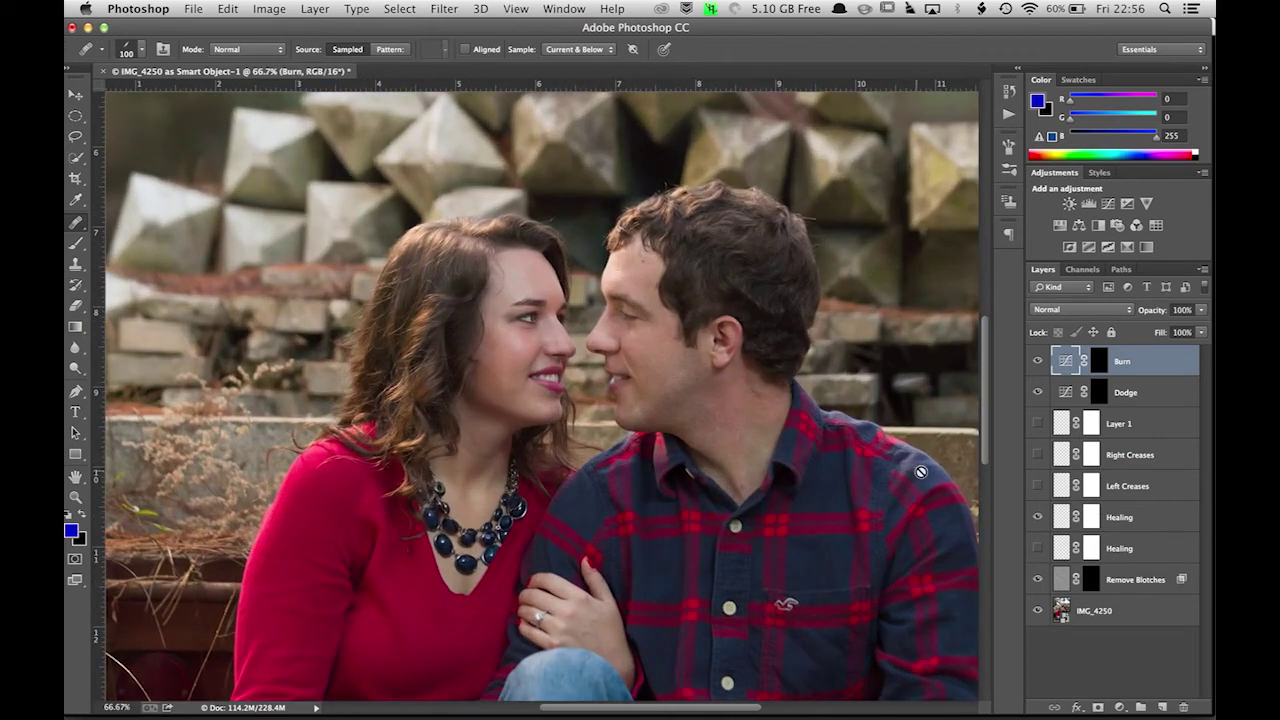
# - Paint white into the Remove Blotches mask with a 125-px brush at 40% opacity
pyautogui.click(1089, 584)
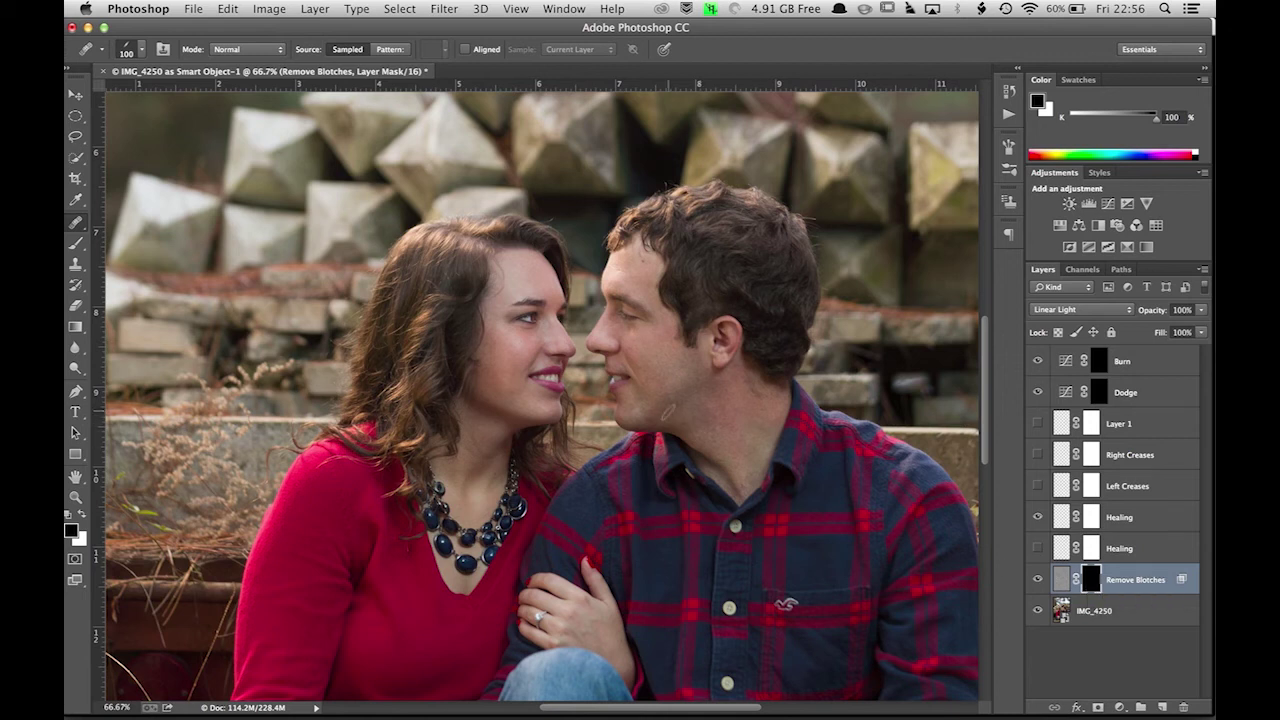
pyautogui.press('b')
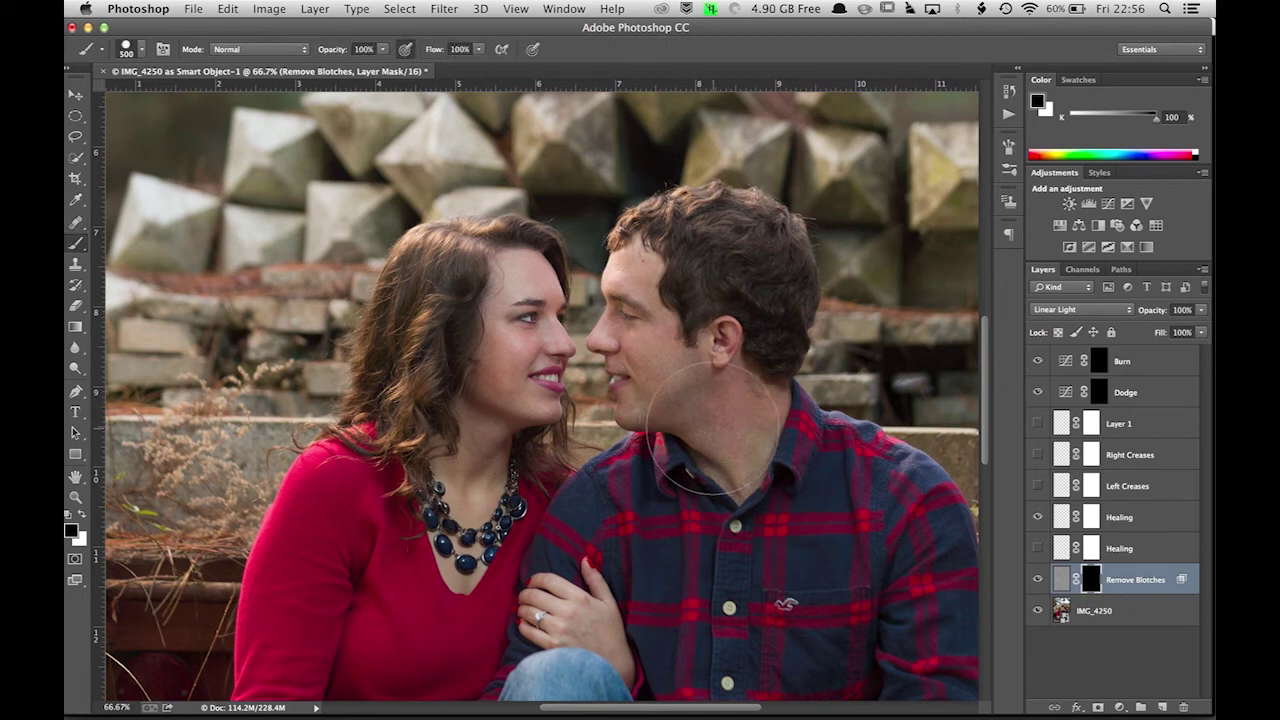
pyautogui.press('[')
pyautogui.press('[')
pyautogui.press('[')
pyautogui.press('[')
pyautogui.press('[')
pyautogui.press('[')
pyautogui.press('[')
pyautogui.press('x')
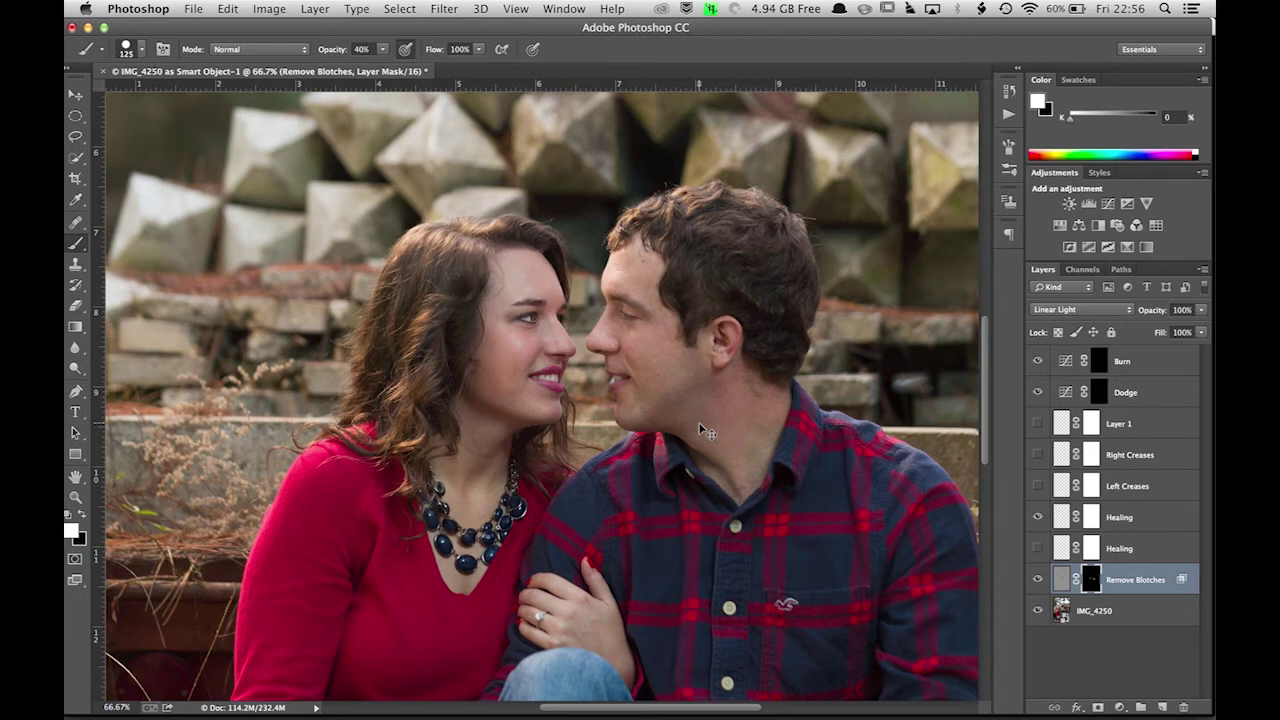
pyautogui.press('super+minus')
pyautogui.press('super+minus')
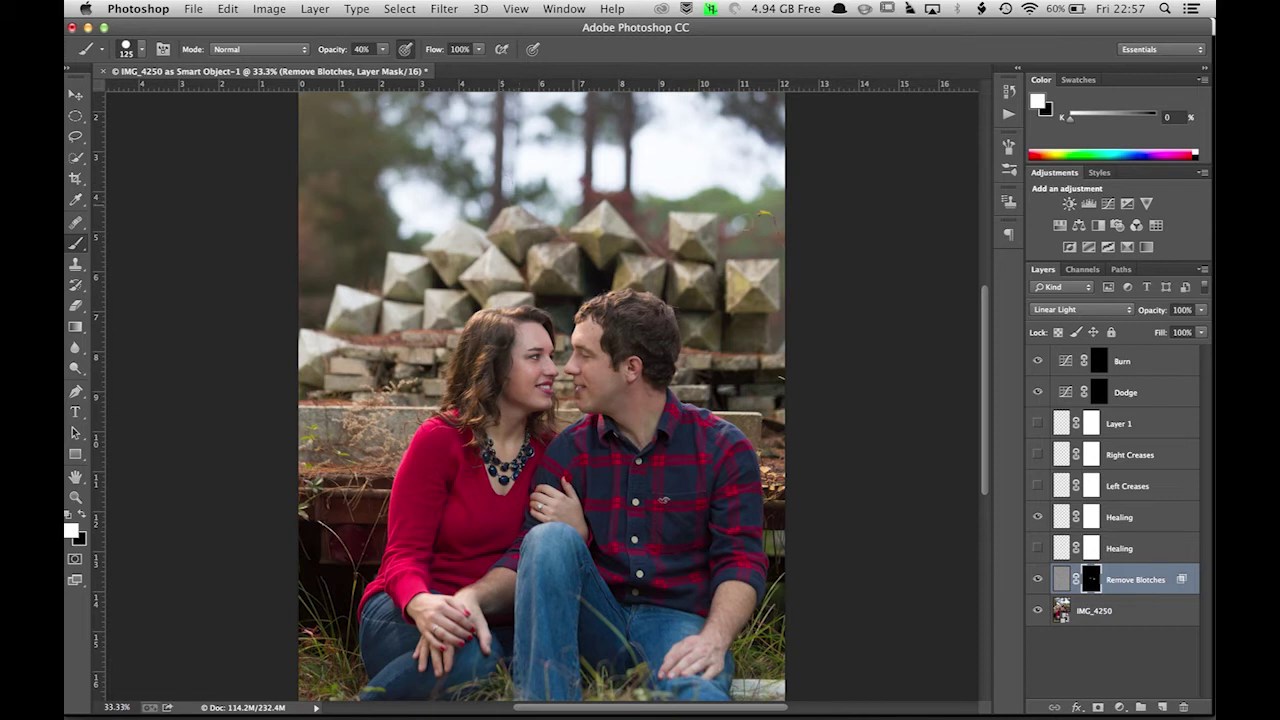
# - Select and show Layer 1, then brush the word 'Edit' in blue across the sky
pyautogui.click(1119, 426)
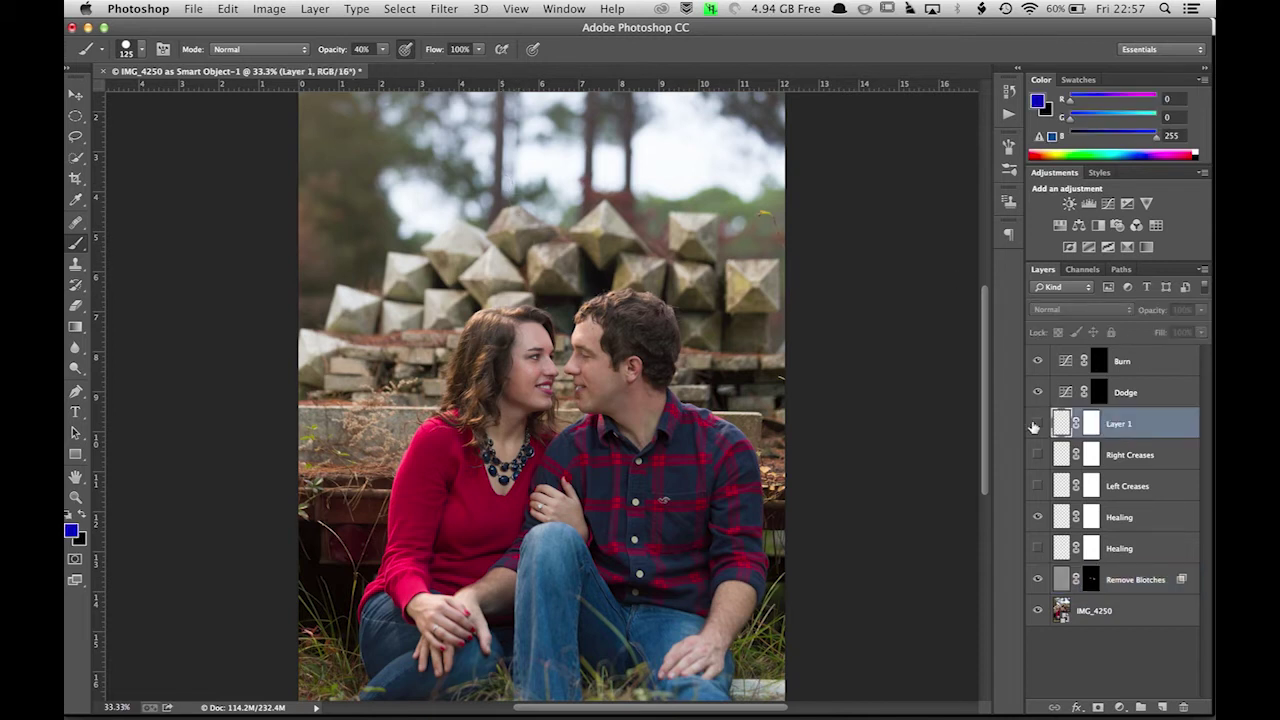
pyautogui.click(1036, 424)
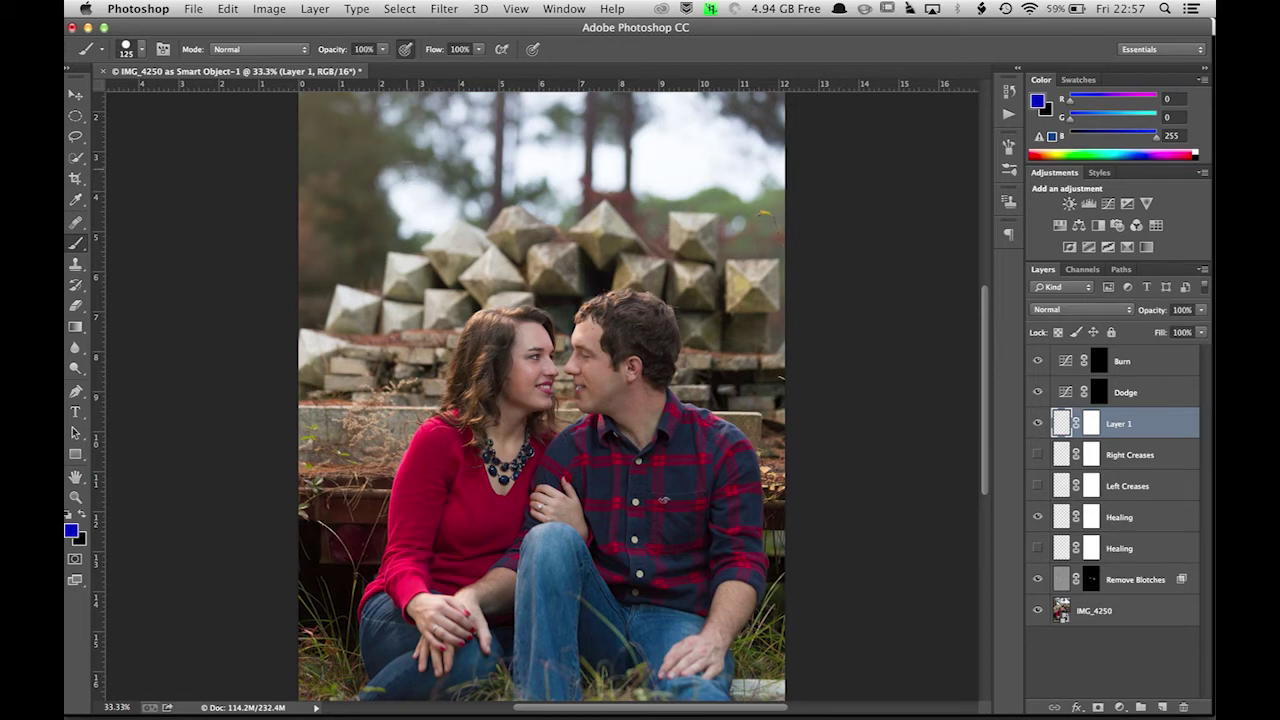
pyautogui.moveTo(403, 149)
pyautogui.mouseDown()
pyautogui.moveTo(435, 142)
pyautogui.moveTo(378, 151)
pyautogui.moveTo(430, 180)
pyautogui.mouseUp()
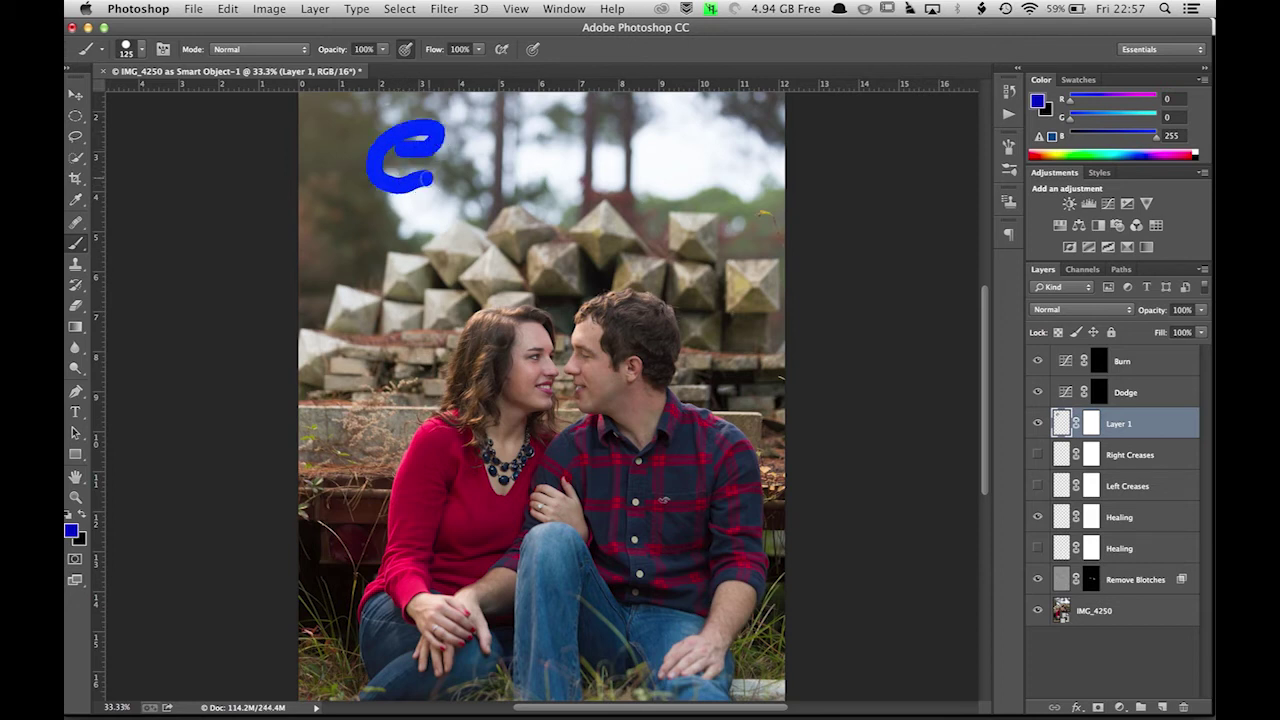
pyautogui.moveTo(506, 142)
pyautogui.mouseDown()
pyautogui.moveTo(470, 180)
pyautogui.moveTo(516, 124)
pyautogui.moveTo(506, 186)
pyautogui.moveTo(545, 175)
pyautogui.moveTo(546, 203)
pyautogui.mouseUp()
pyautogui.click(548, 147)
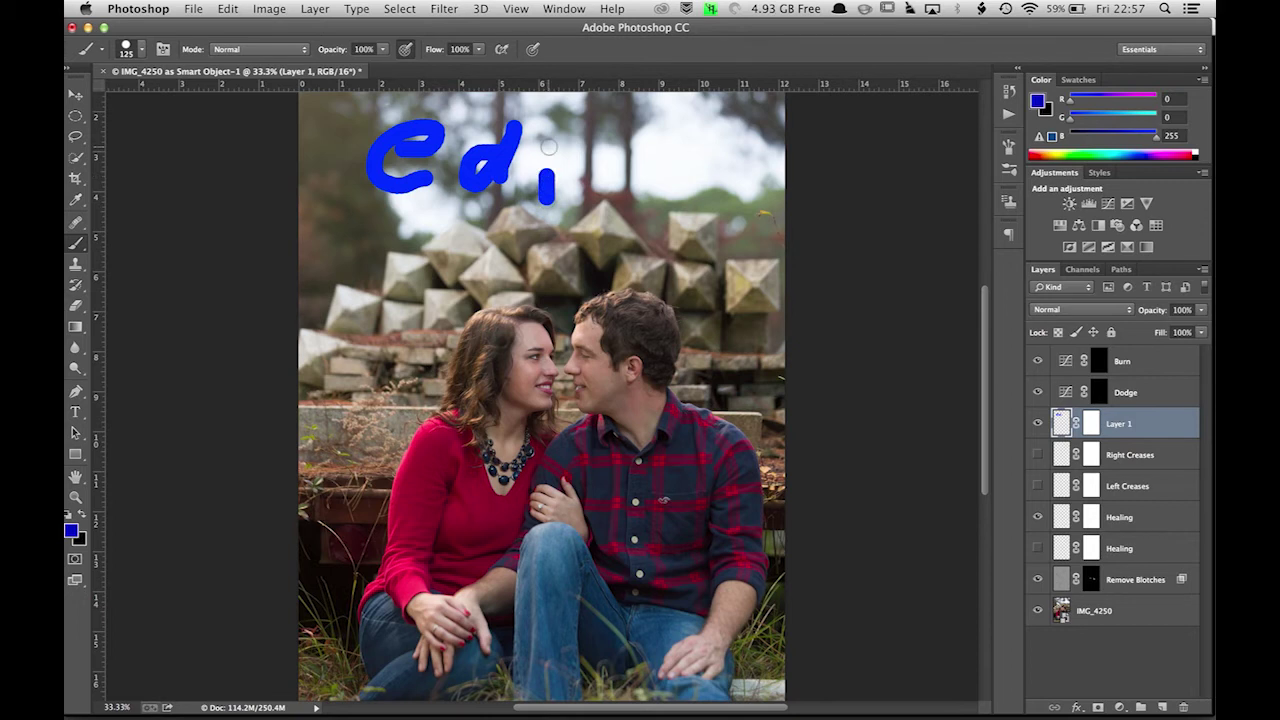
pyautogui.moveTo(610, 133); pyautogui.dragTo(610, 205)
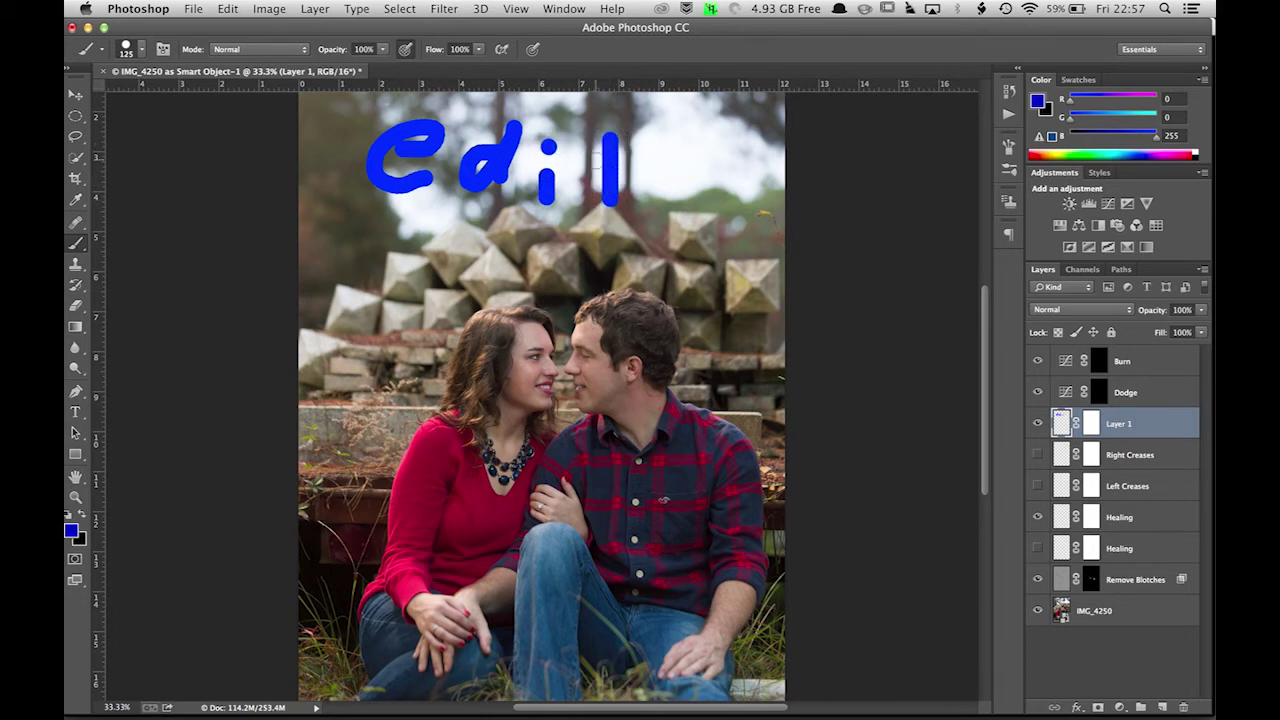
pyautogui.click(592, 161)
pyautogui.moveTo(592, 161); pyautogui.dragTo(640, 160)
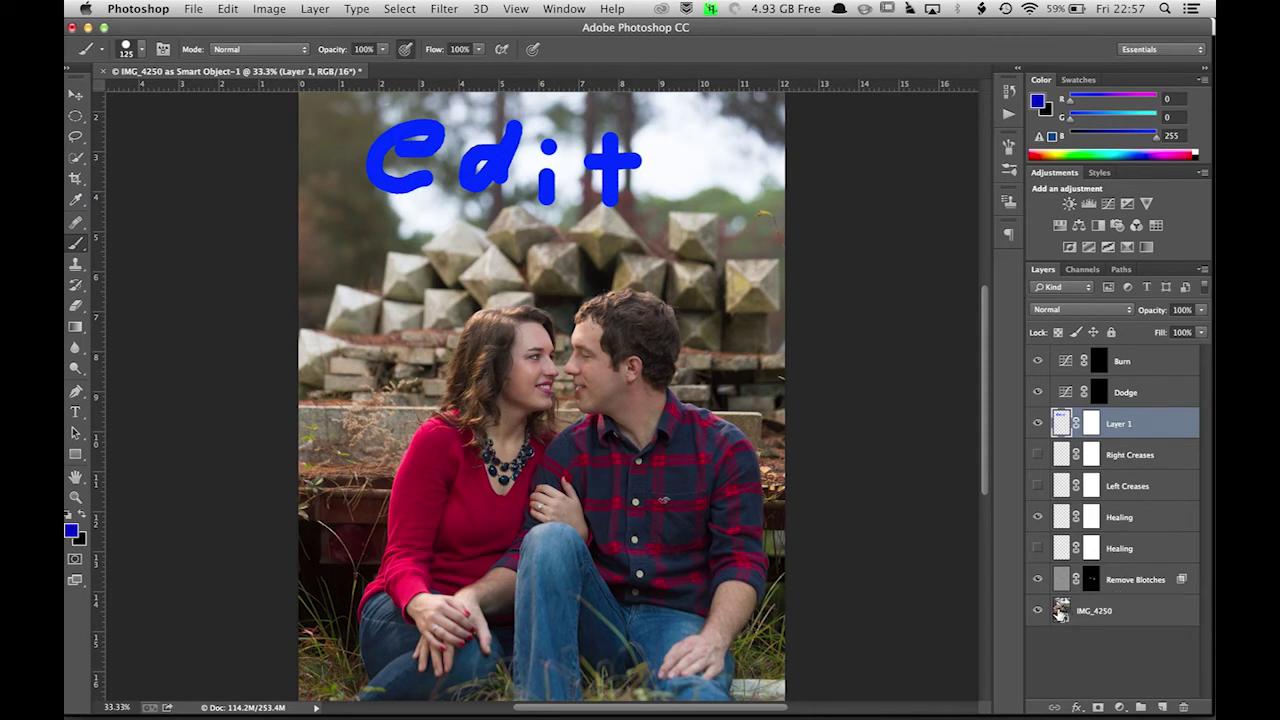
# - Open the IMG_4250 smart object layer in Camera Raw and zoom in on the couple's faces
pyautogui.click(1060, 614)
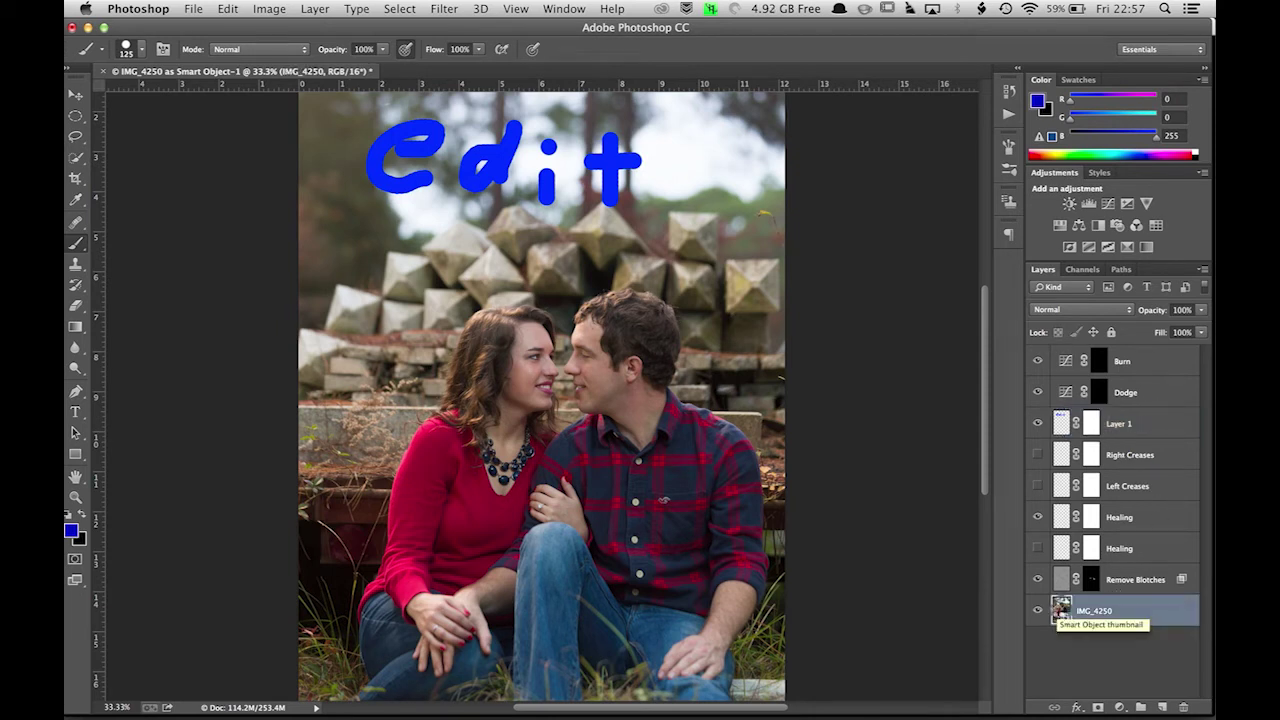
pyautogui.doubleClick(1059, 612)
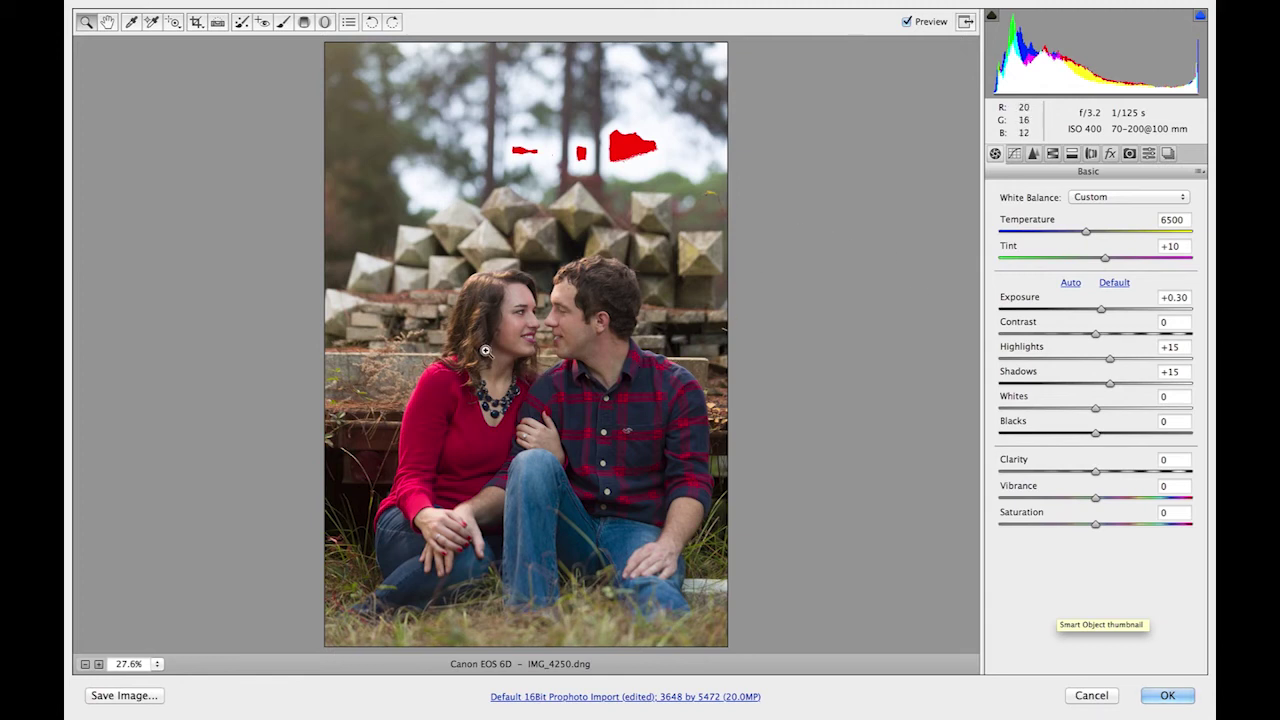
pyautogui.moveTo(467, 297); pyautogui.dragTo(639, 411)
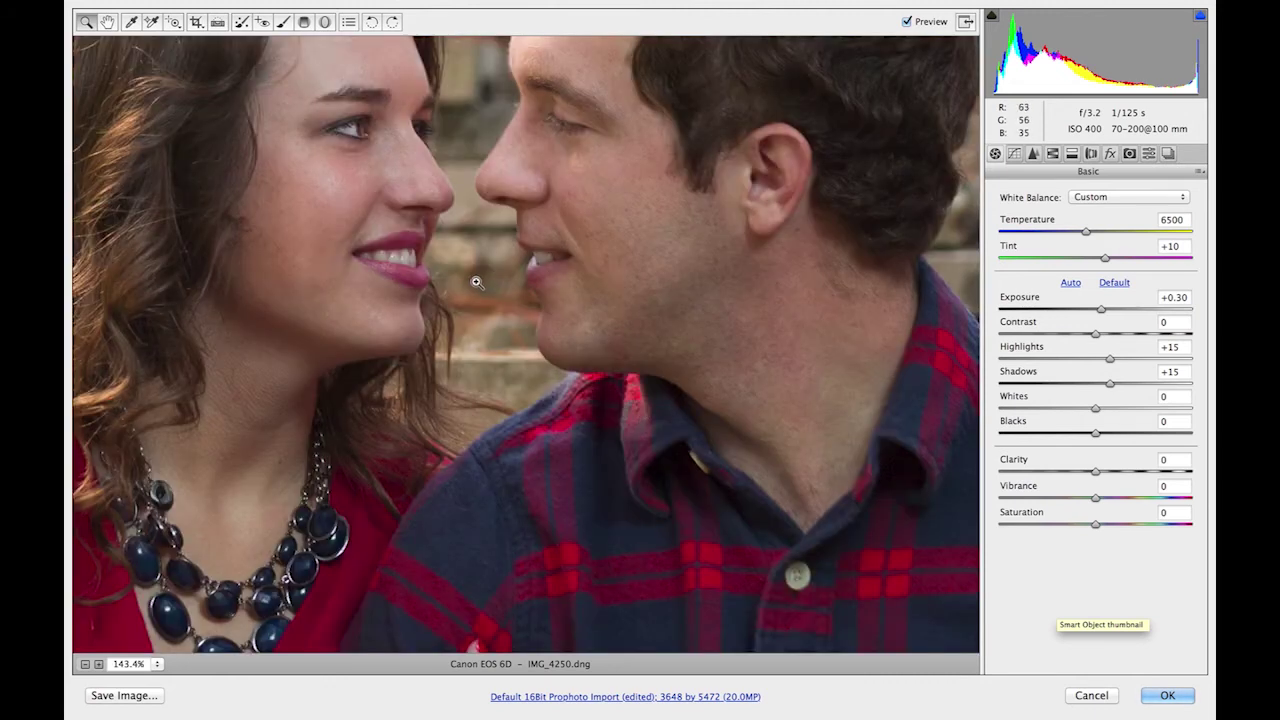
pyautogui.press('k')
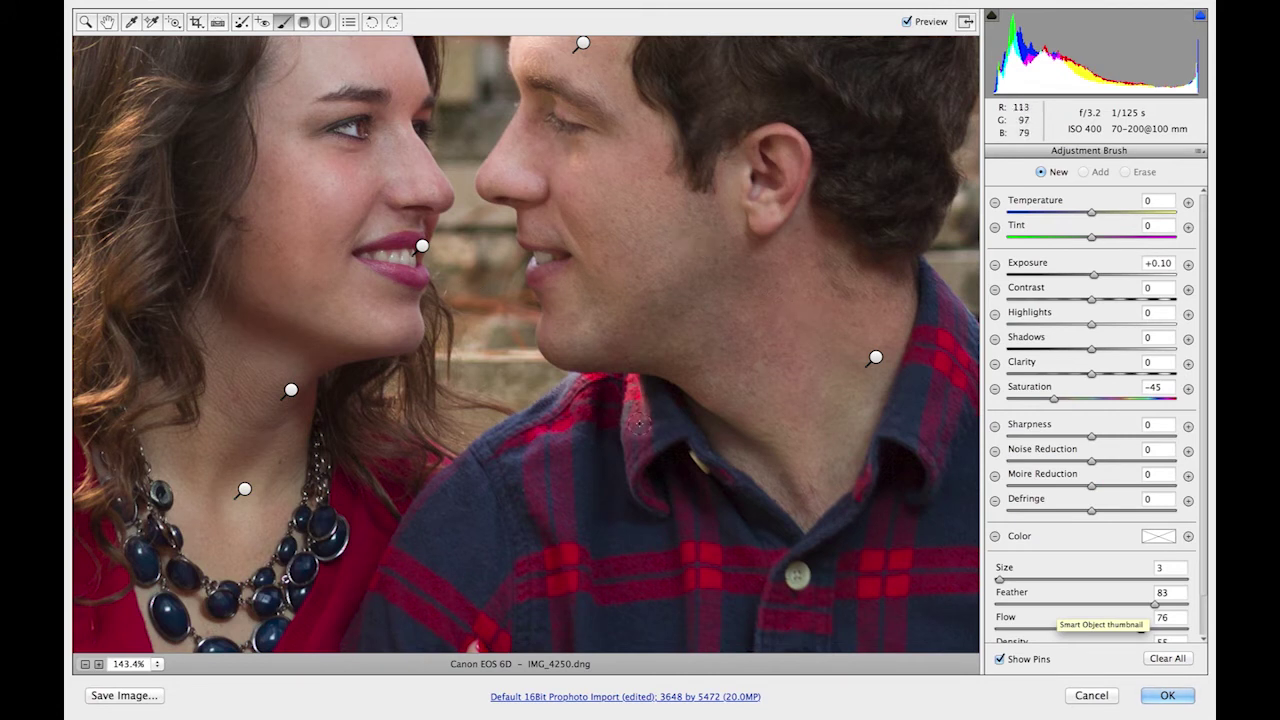
# - Inspect the neck brush adjustment at 100%, then apply the Camera Raw changes back to Photoshop
pyautogui.click(290, 390)
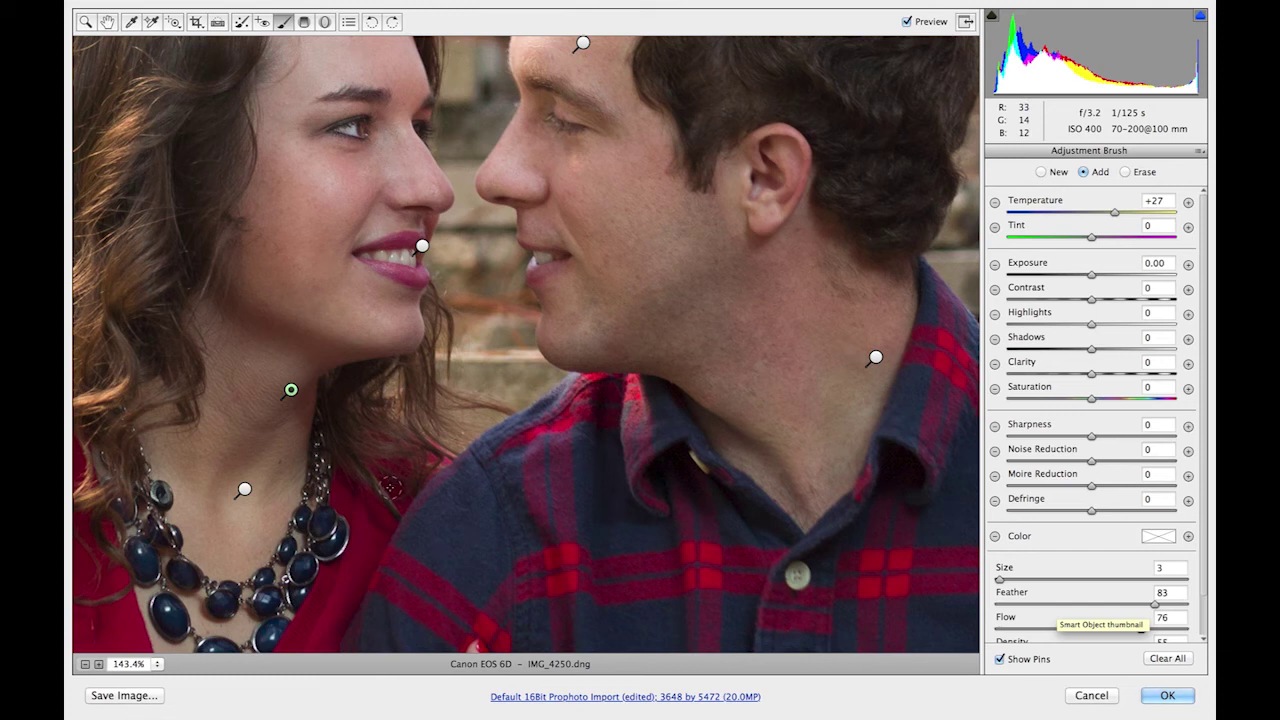
pyautogui.press('n')
pyautogui.hotkey('ctrl', 'alt', '0')
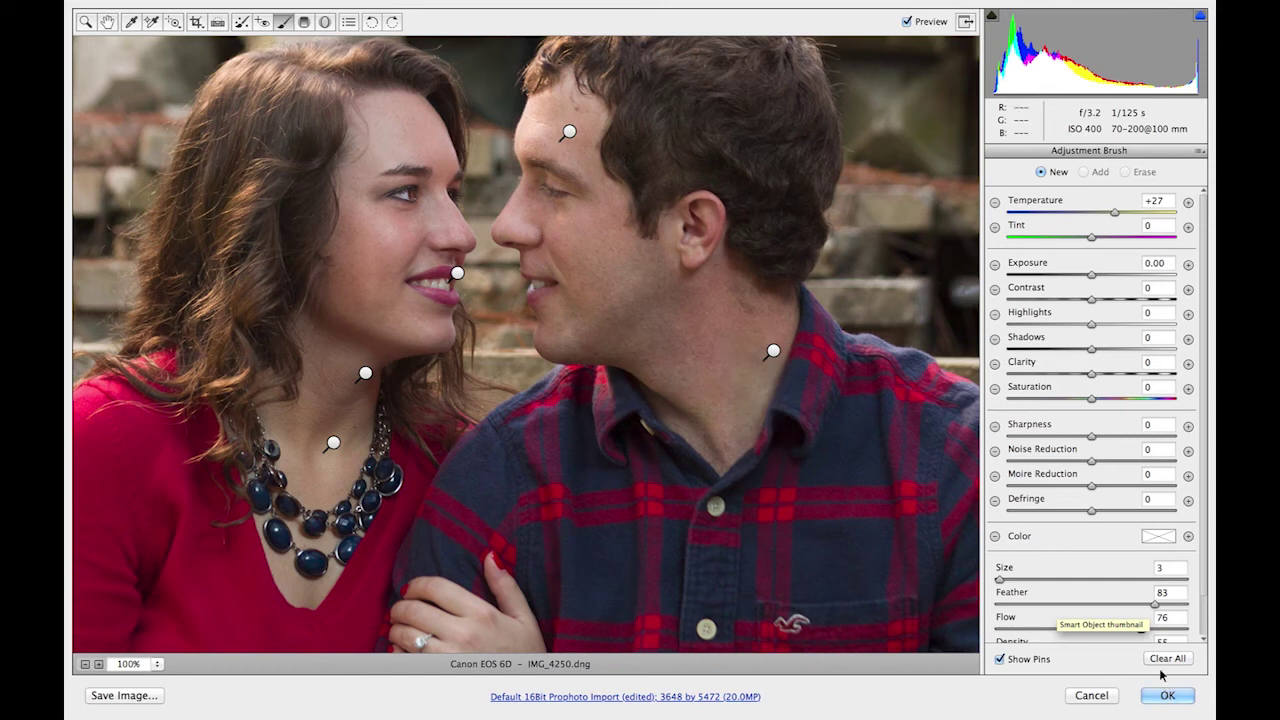
pyautogui.press('z')
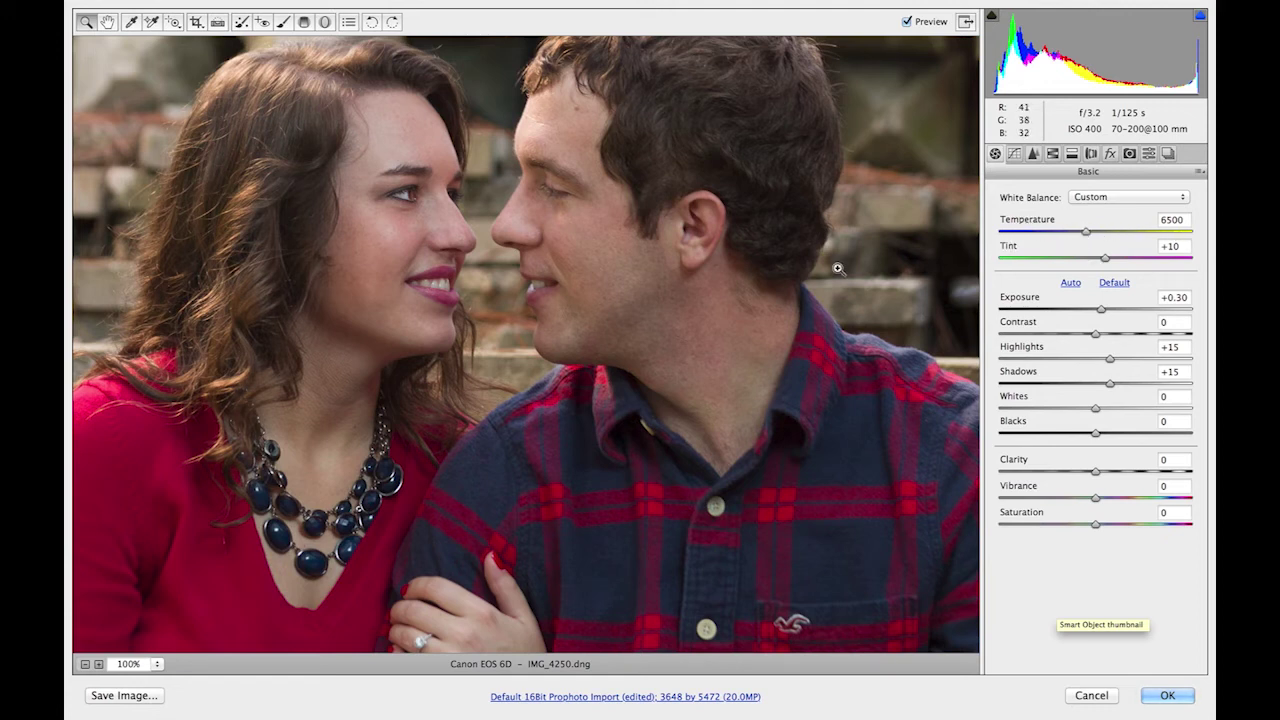
pyautogui.click(1168, 697)
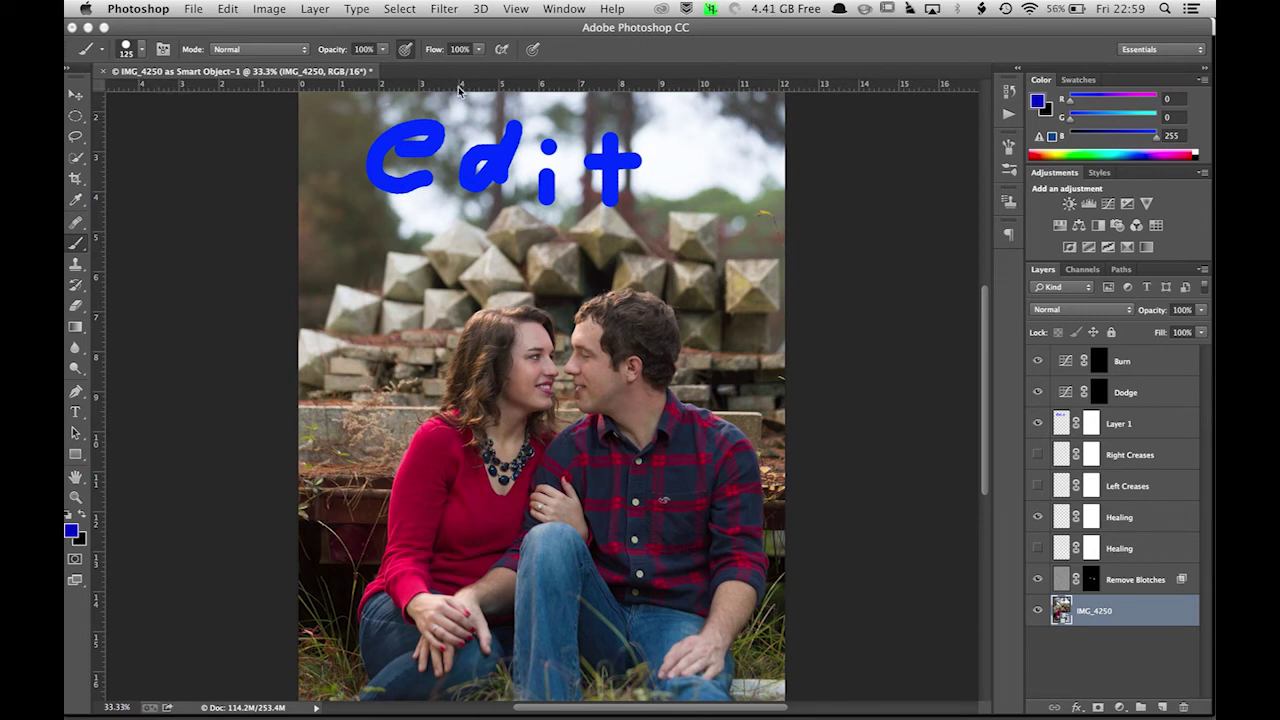
# - Save and close IMG_4250-Edit.tif in Photoshop CC, then view Lightroom's Library grid
pyautogui.press('super+w')
pyautogui.press('super+s')
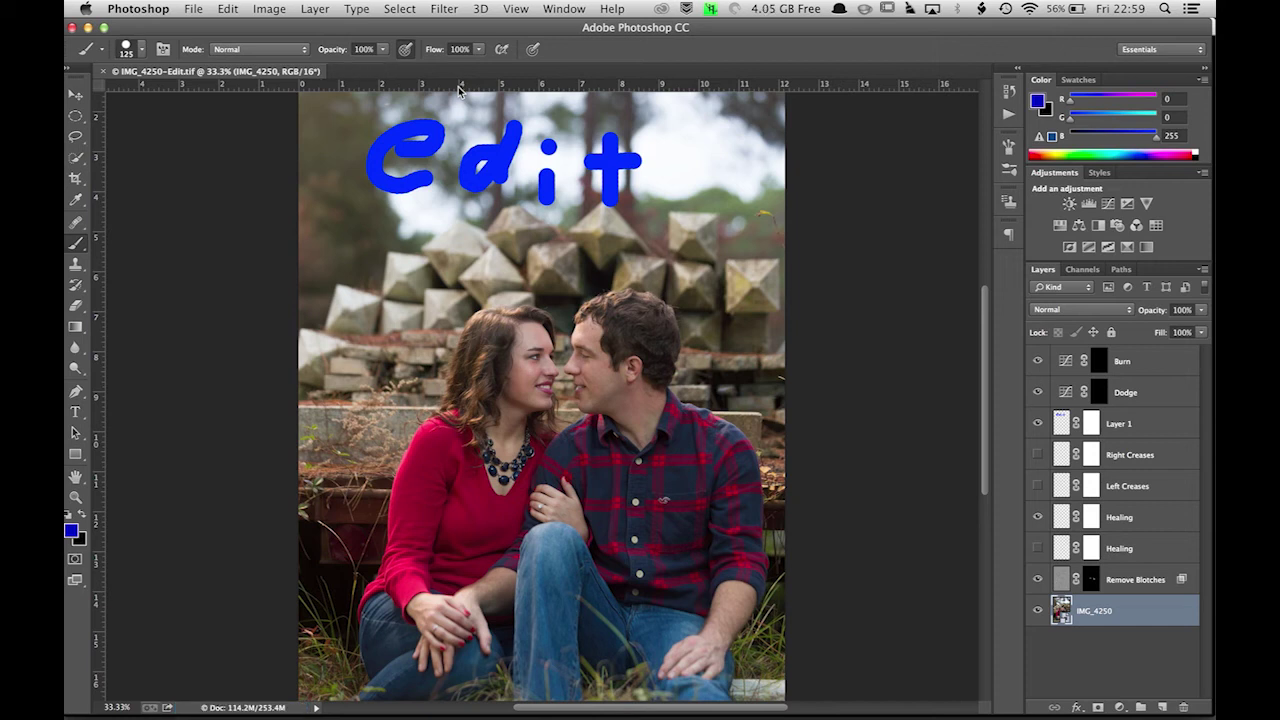
pyautogui.click(102, 72)
pyautogui.press('super+Tab')
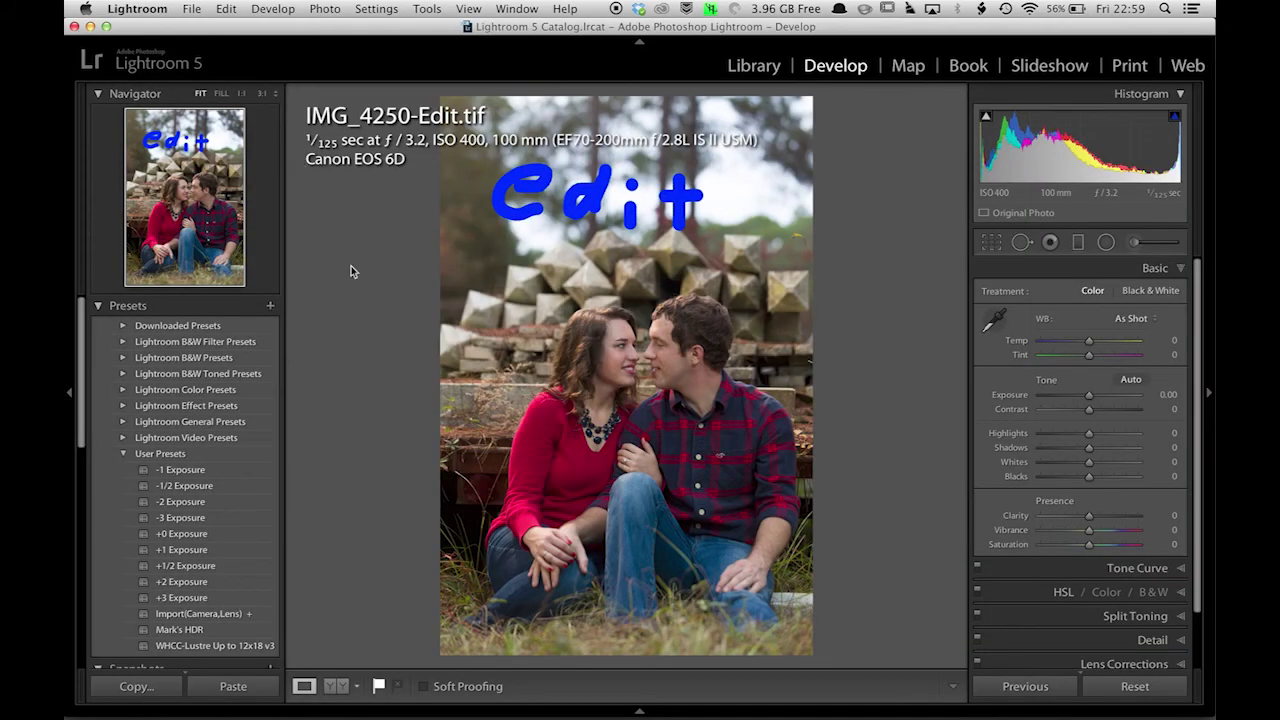
pyautogui.press('g')
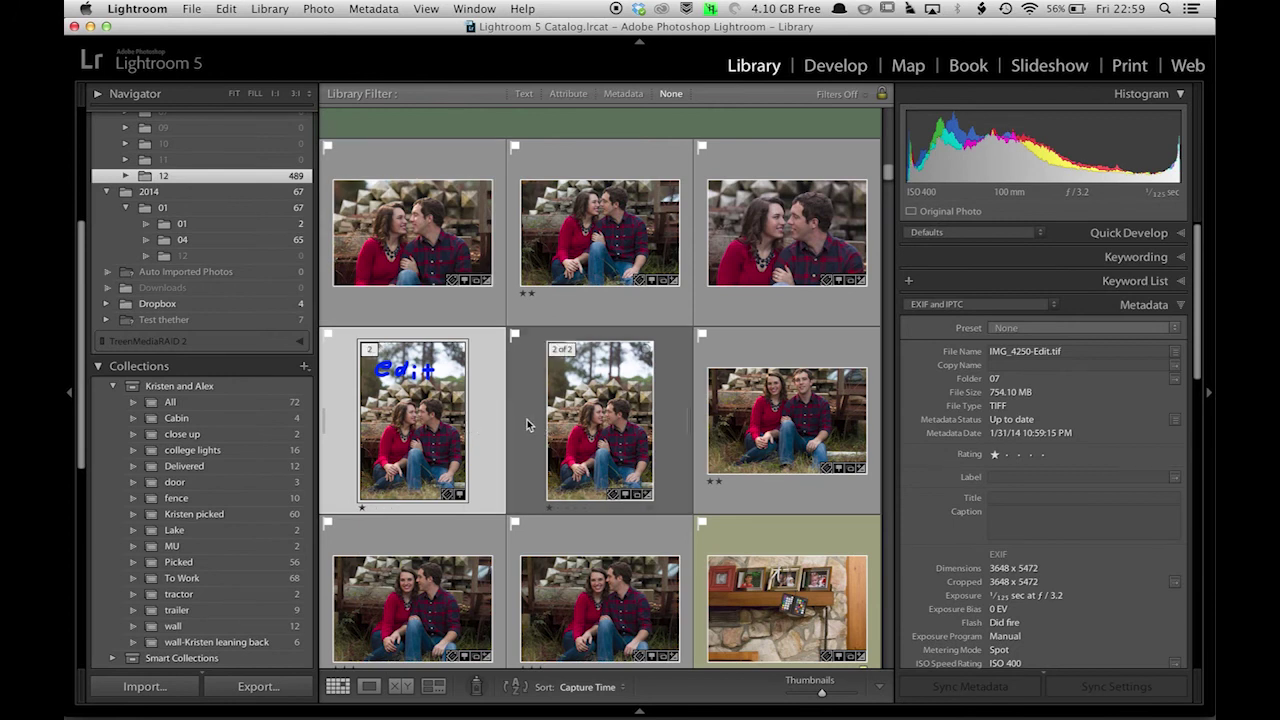
# - Compare the DNG and TIFF details, unflag IMG_4250-Edit.tif, and bring up its actions menu
pyautogui.click(583, 425)
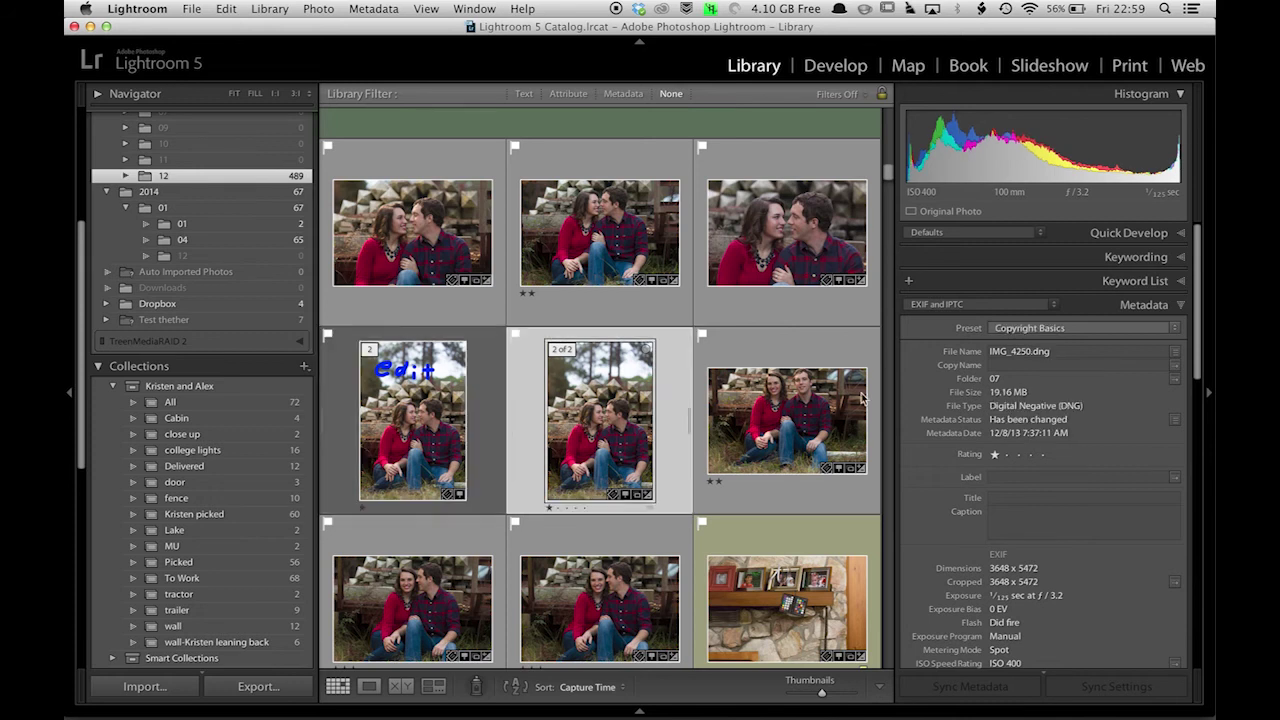
pyautogui.click(413, 428)
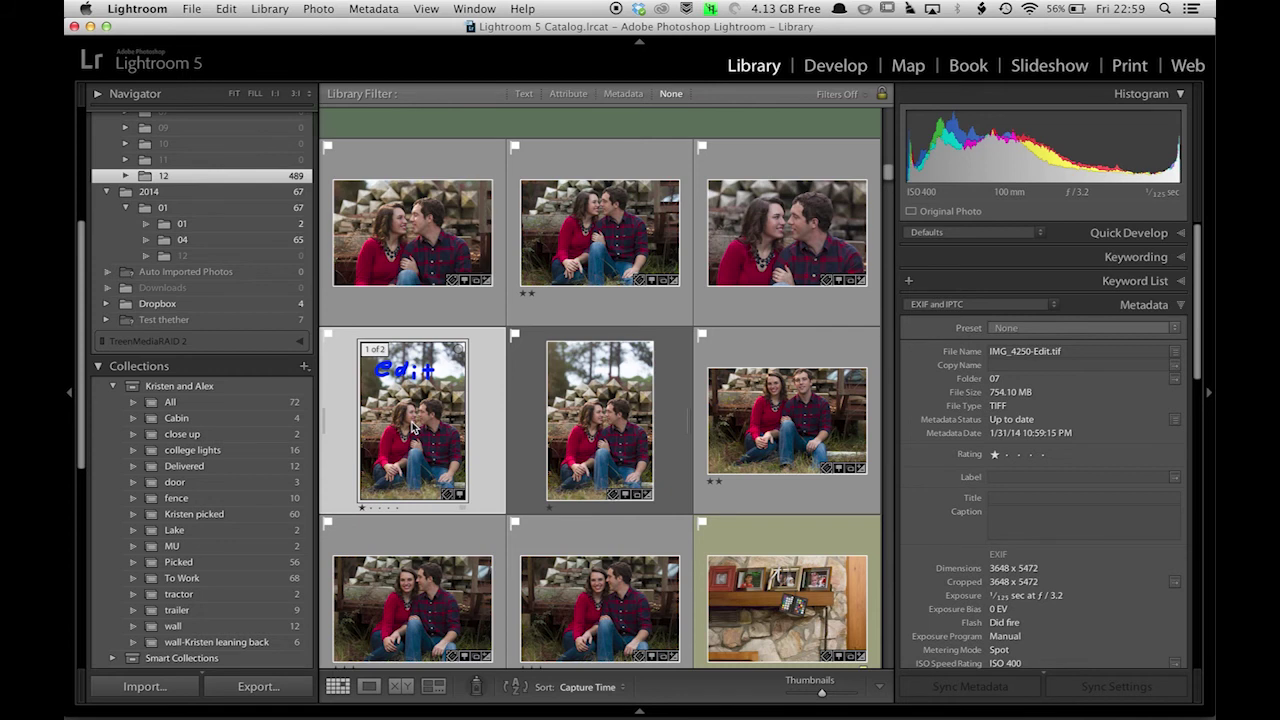
pyautogui.press('u')
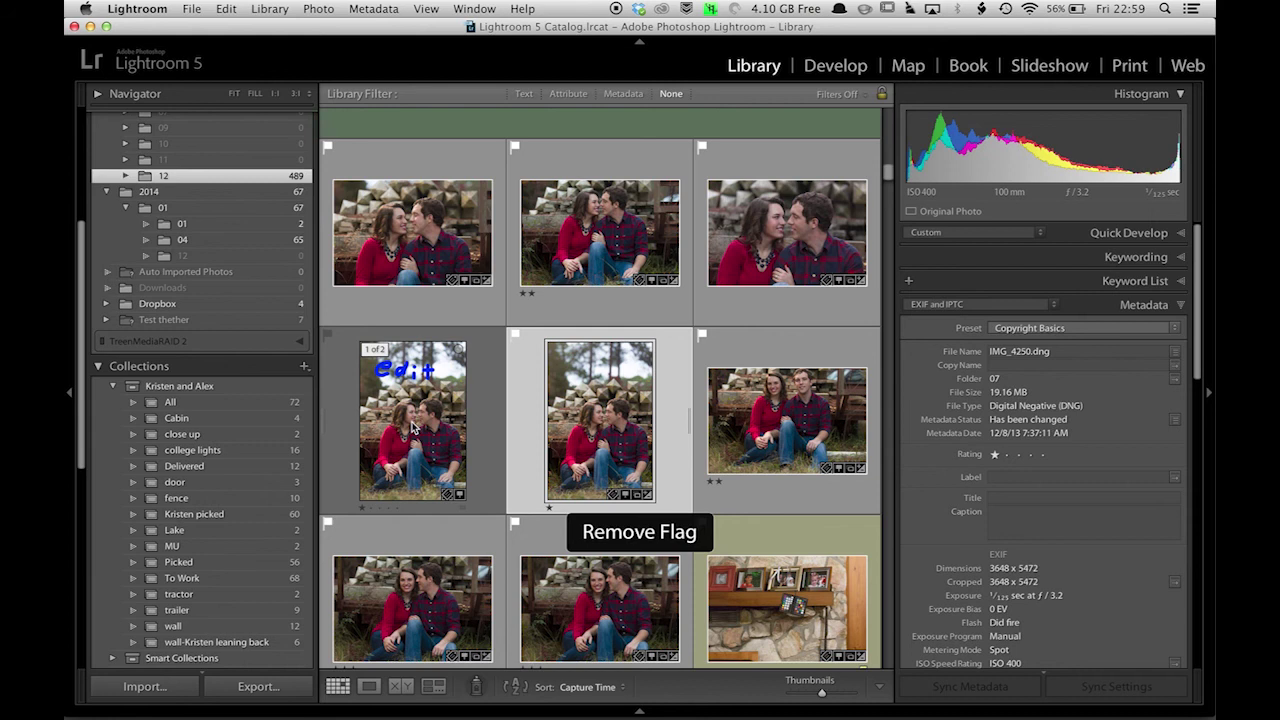
pyautogui.click(397, 424)
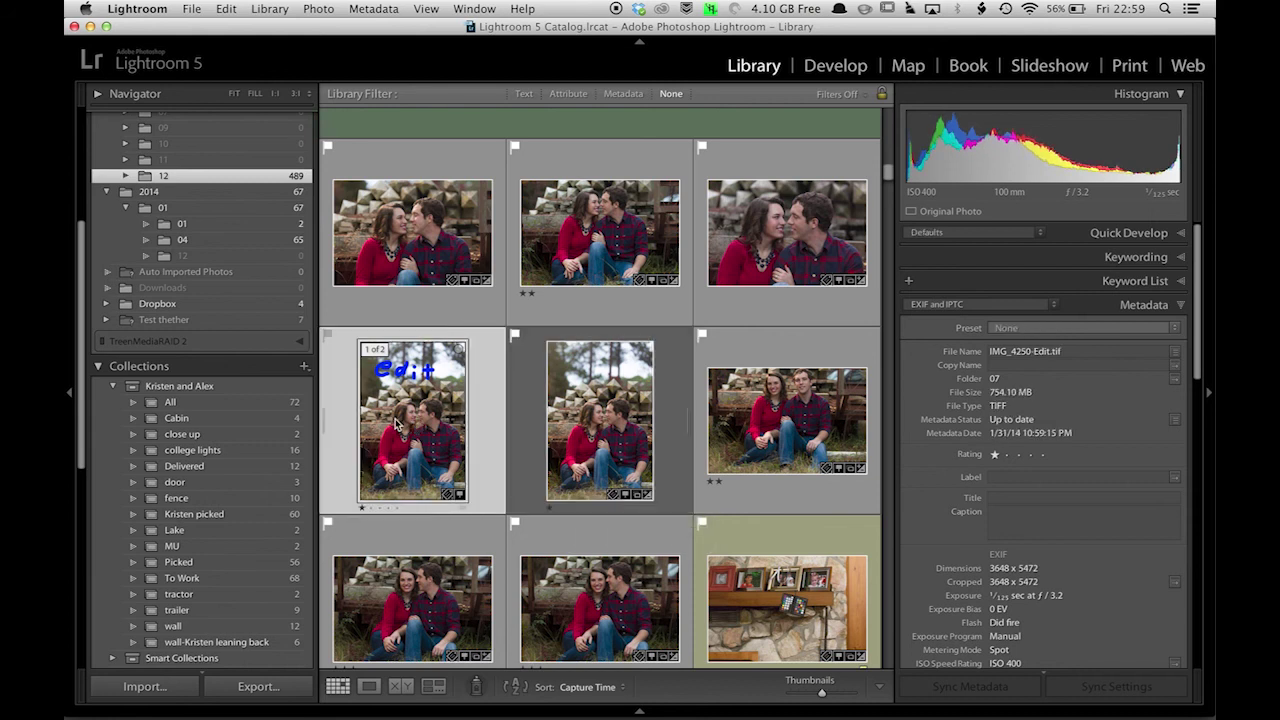
pyautogui.rightClick(397, 424)
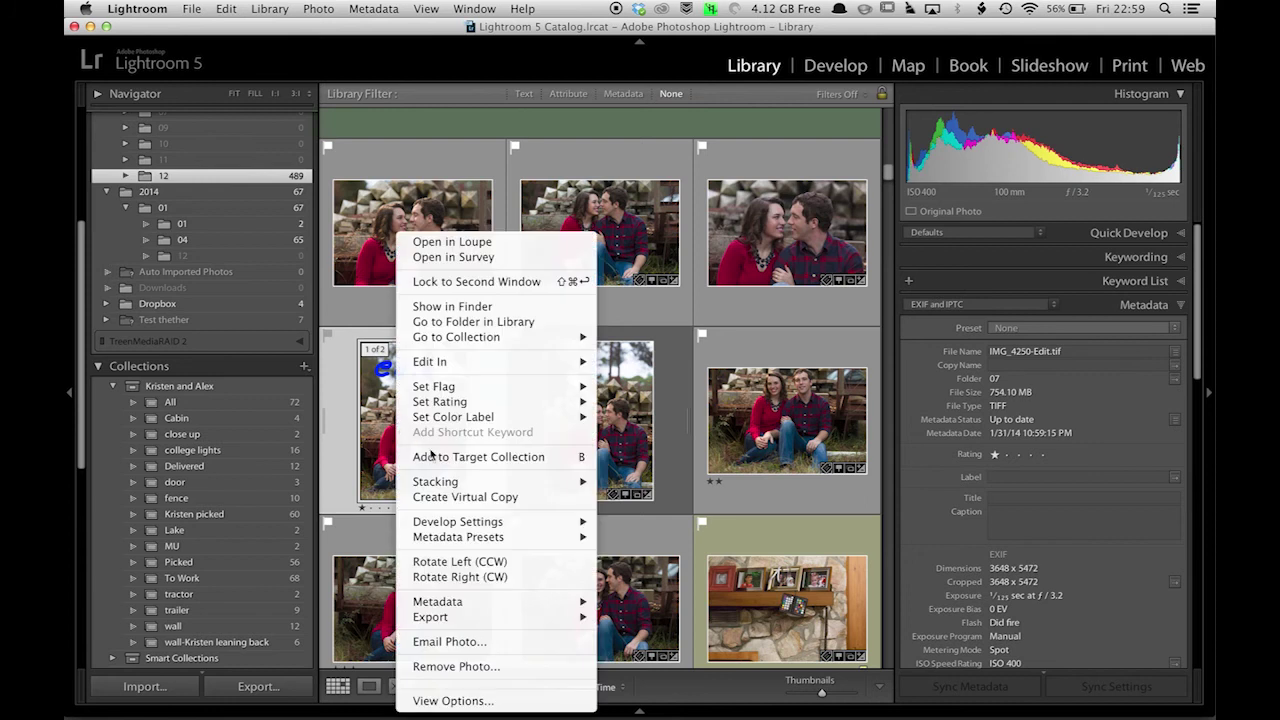
# - Select IMG_4250.dng and the edited TIFF together and Group into Stack
pyautogui.moveTo(455, 482)
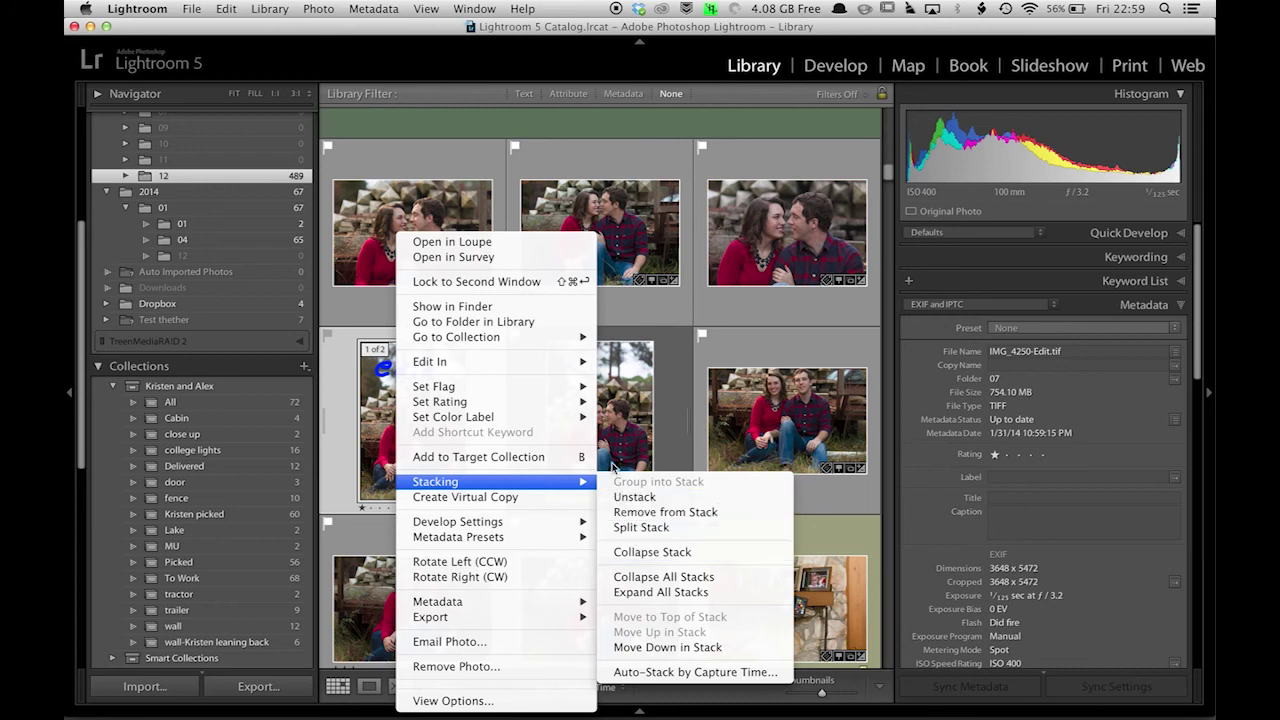
pyautogui.click(622, 432)
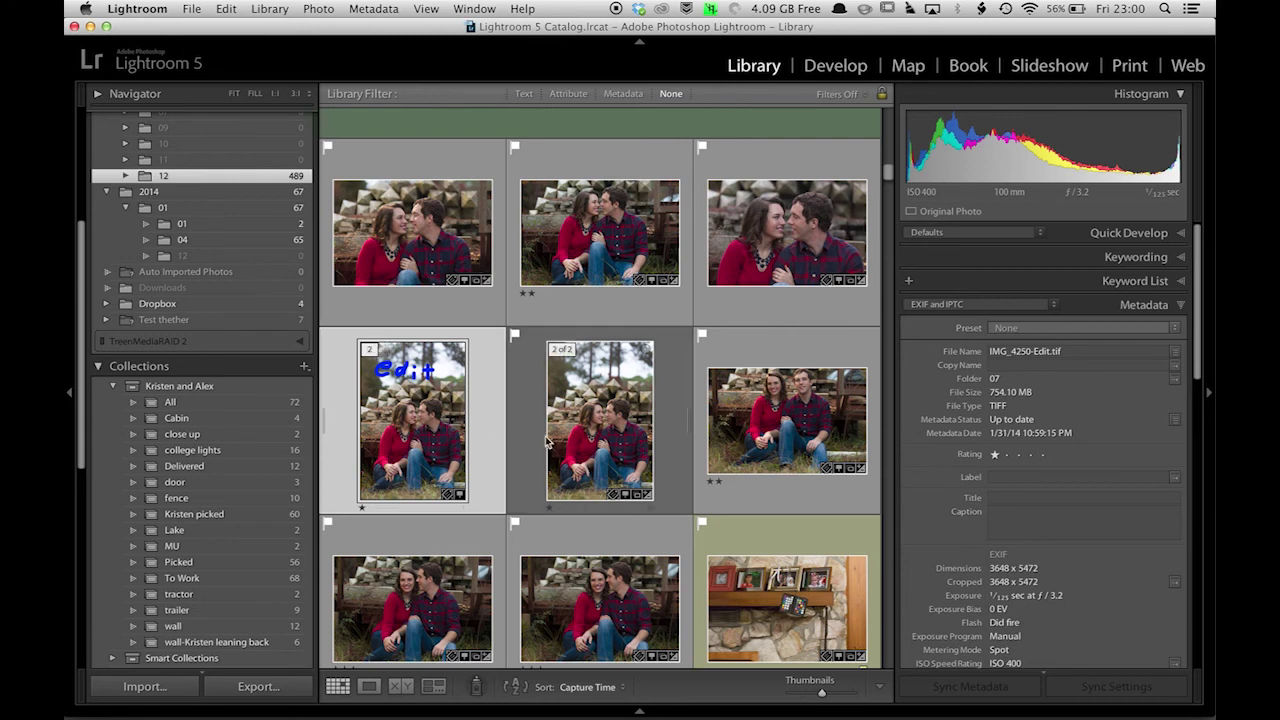
pyautogui.press('Right')
pyautogui.keyDown('shift'); pyautogui.click(433, 452); pyautogui.keyUp('shift')
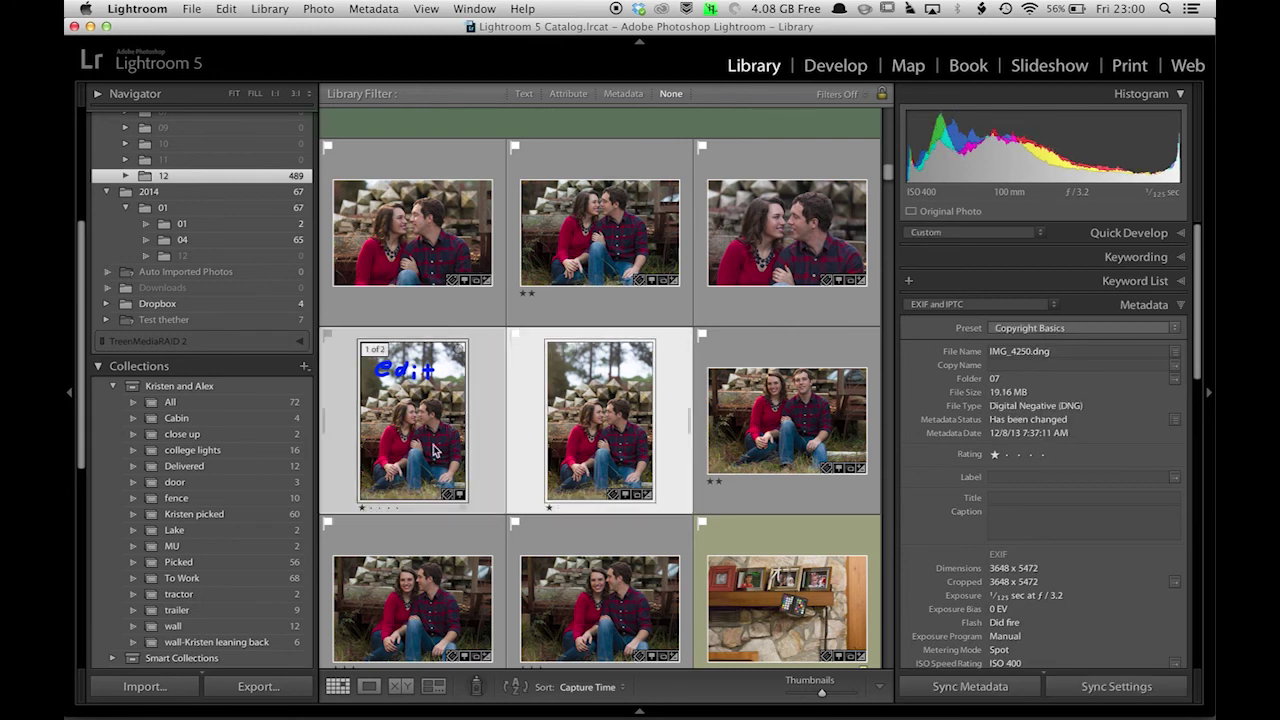
pyautogui.rightClick(433, 452)
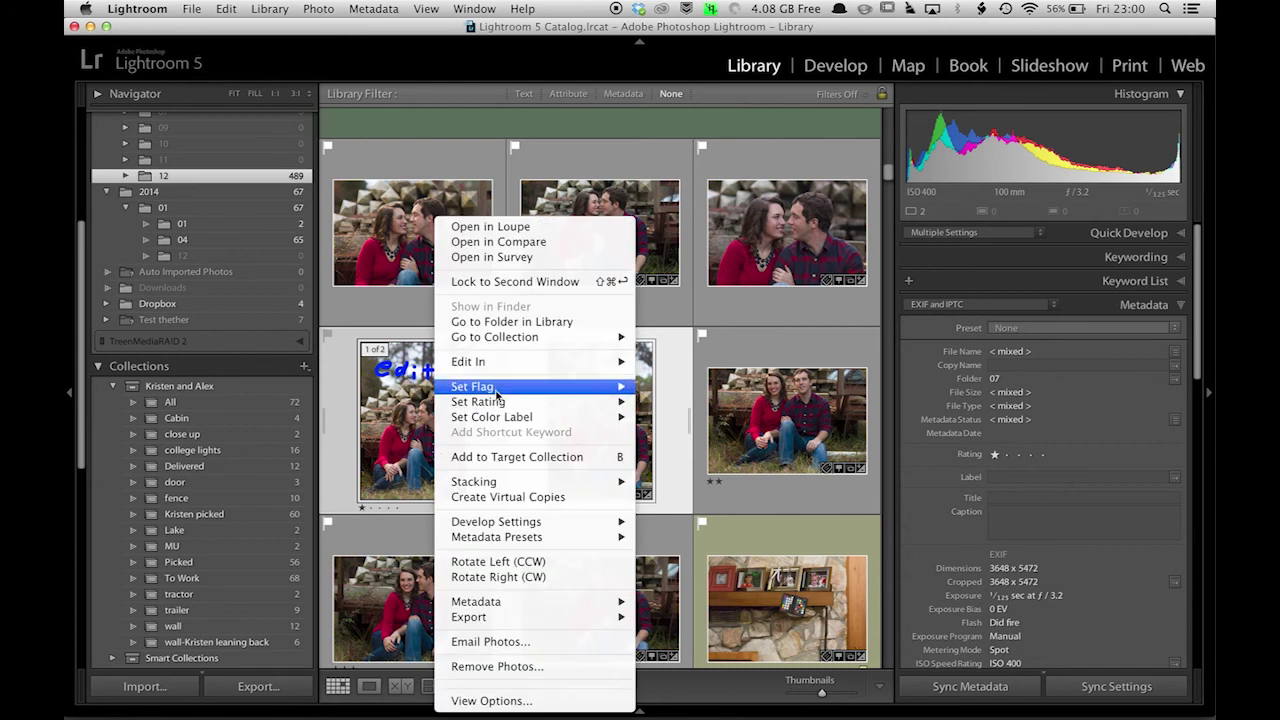
pyautogui.moveTo(511, 486)
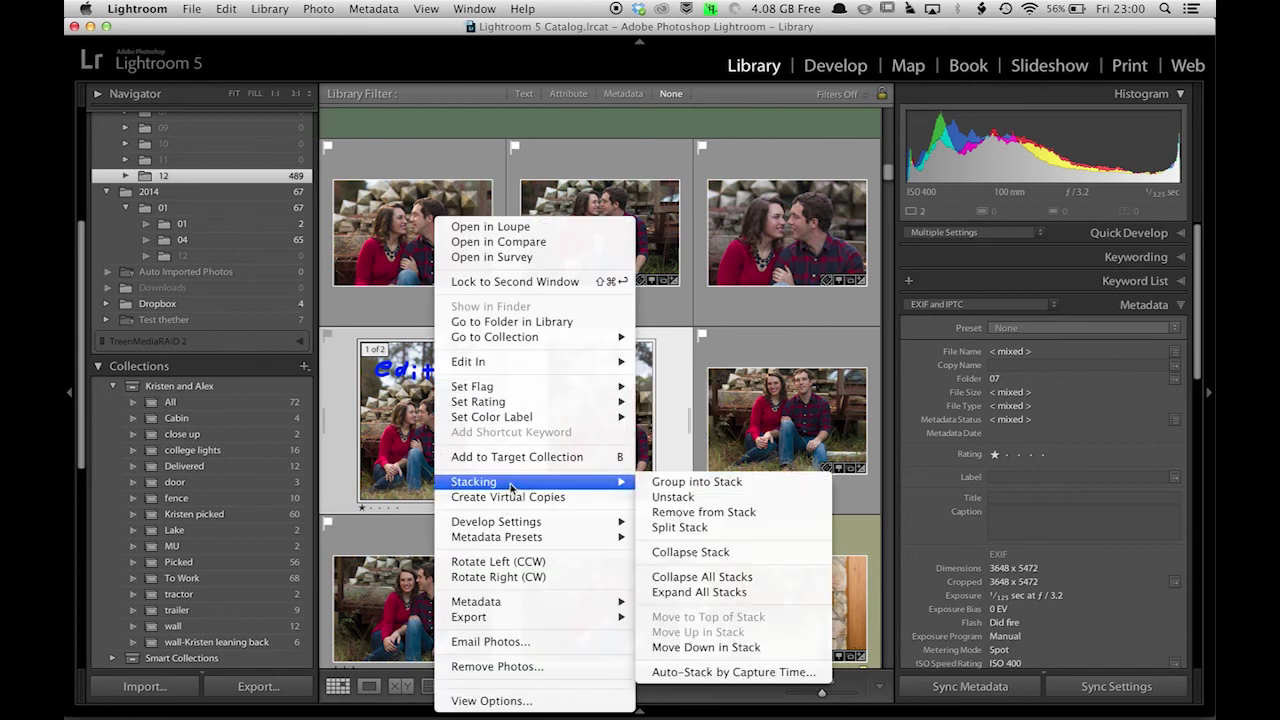
pyautogui.click(668, 486)
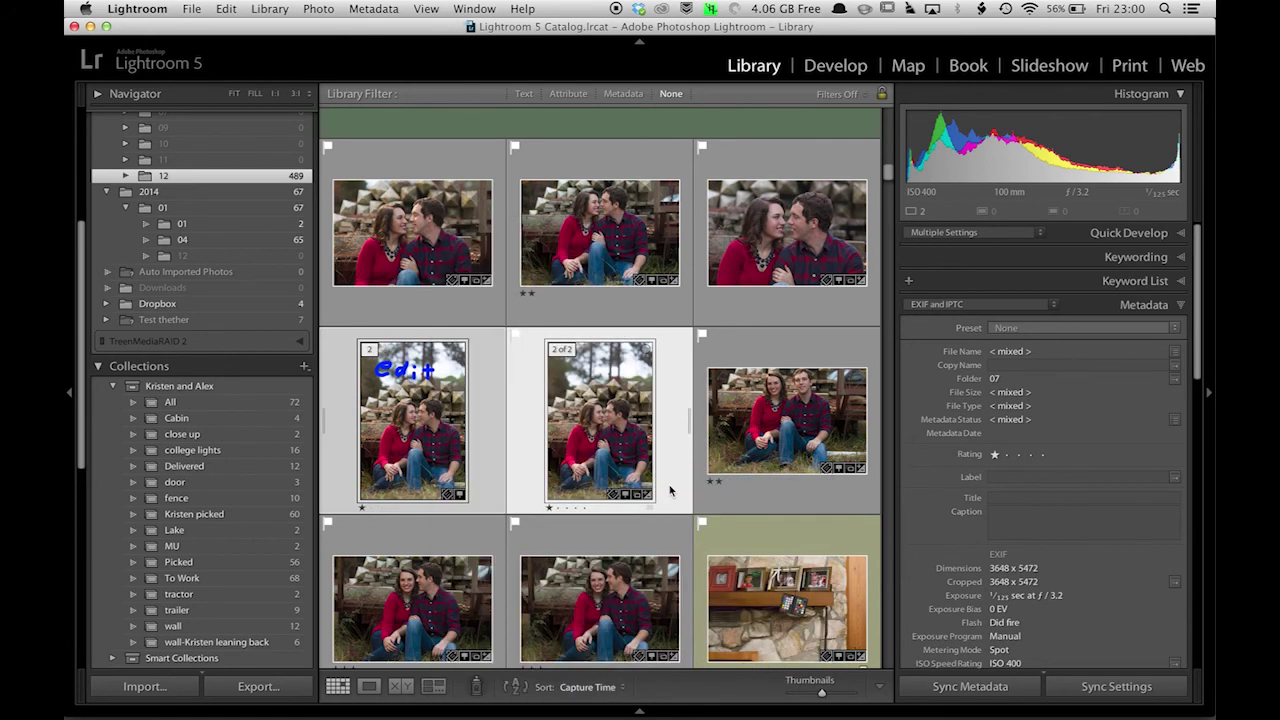
# - Reselect only IMG_4250-Edit.tif and bring up its actions menu
pyautogui.click(452, 430)
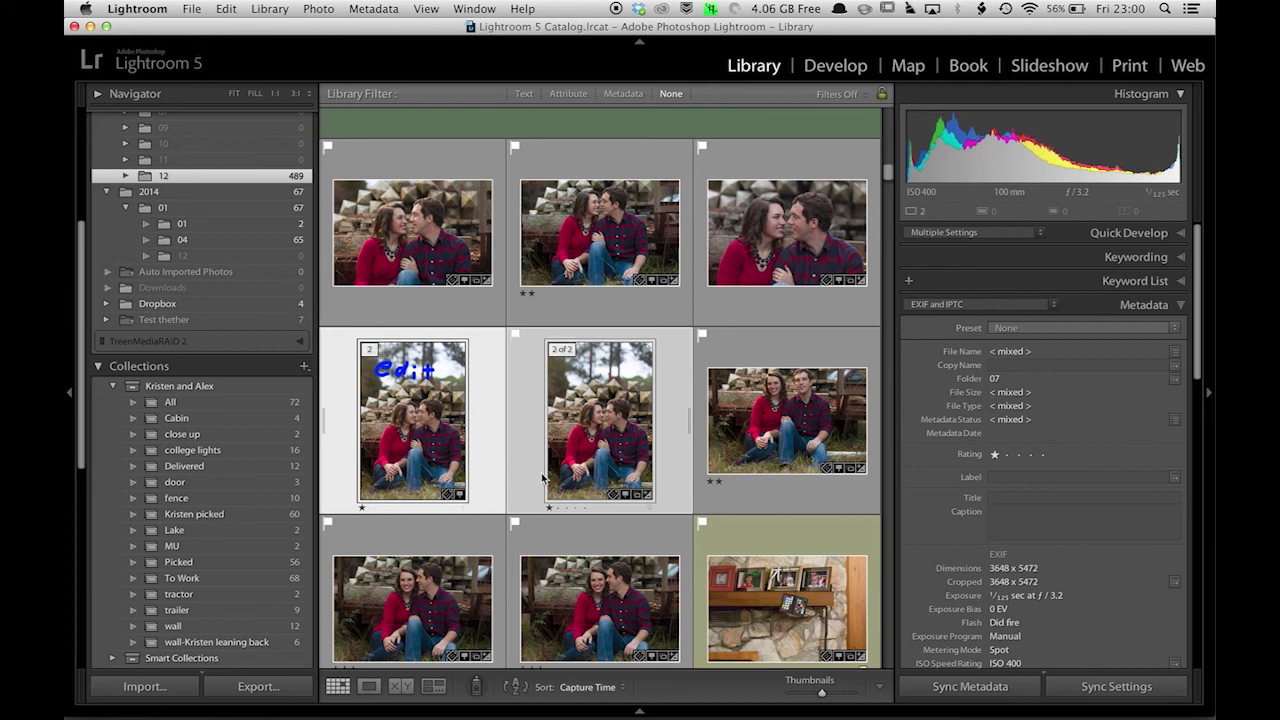
pyautogui.press('super+Tab')
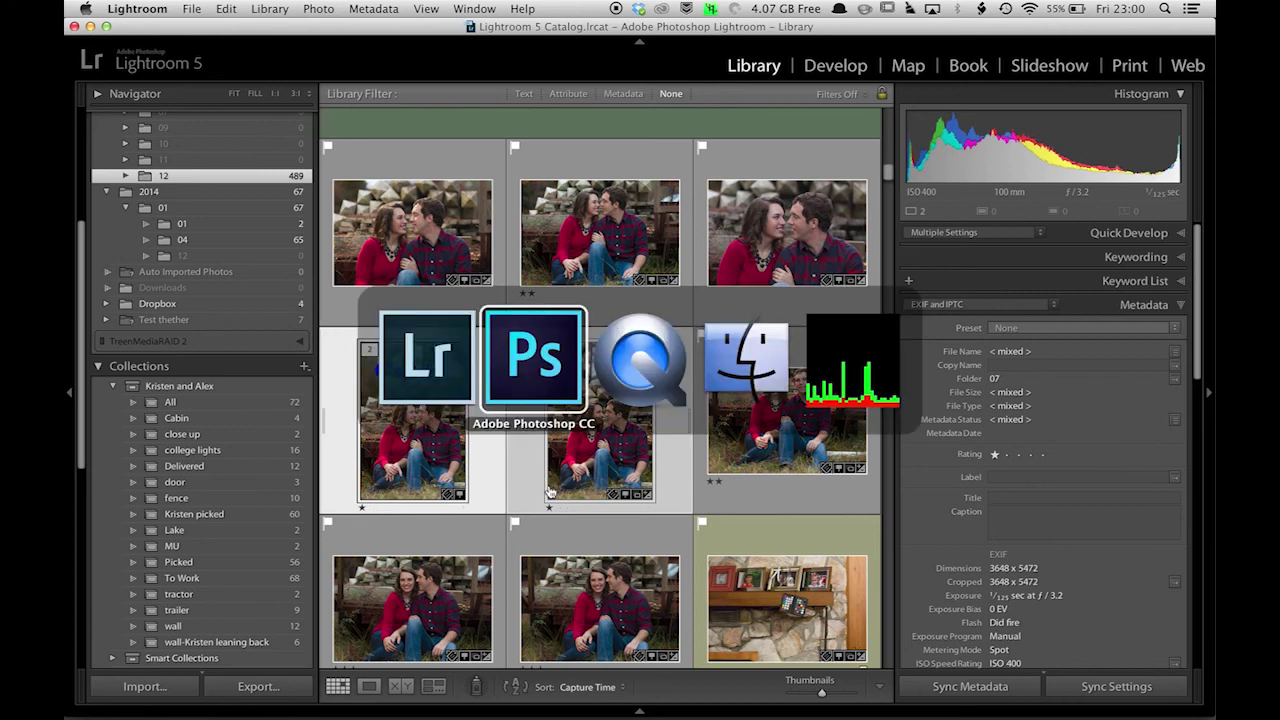
pyautogui.press('super+Tab')
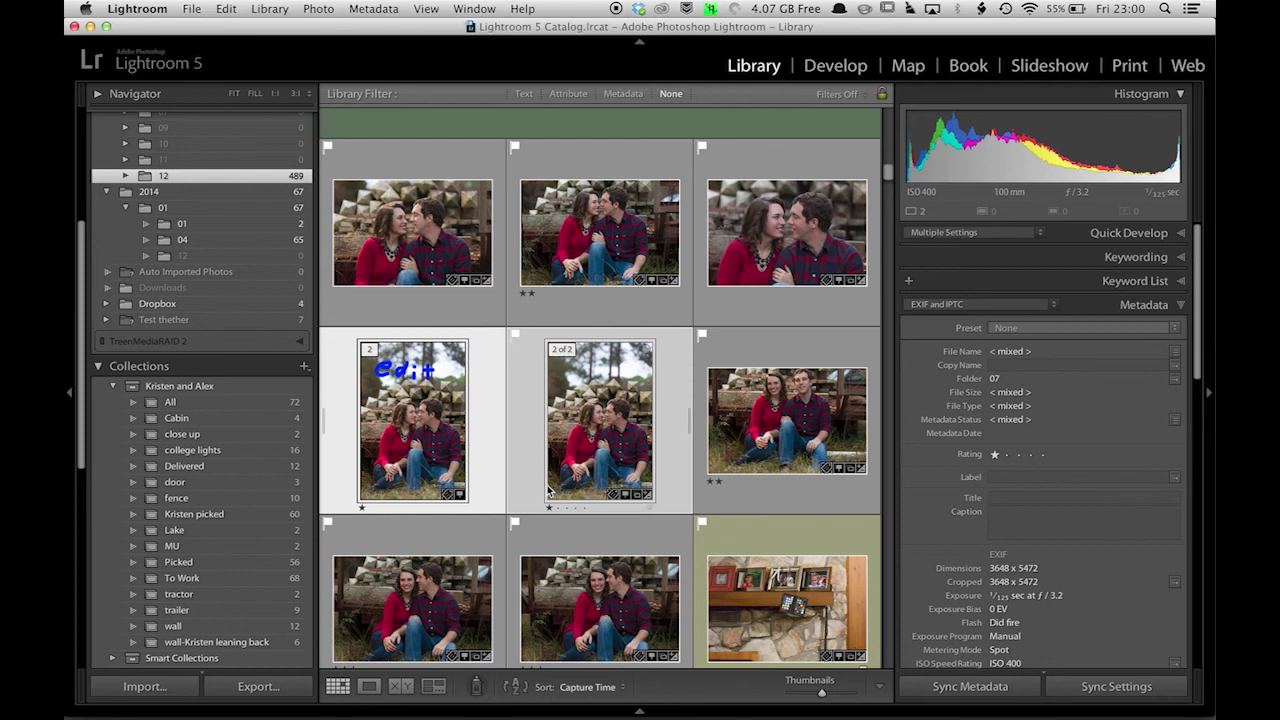
pyautogui.click(420, 430)
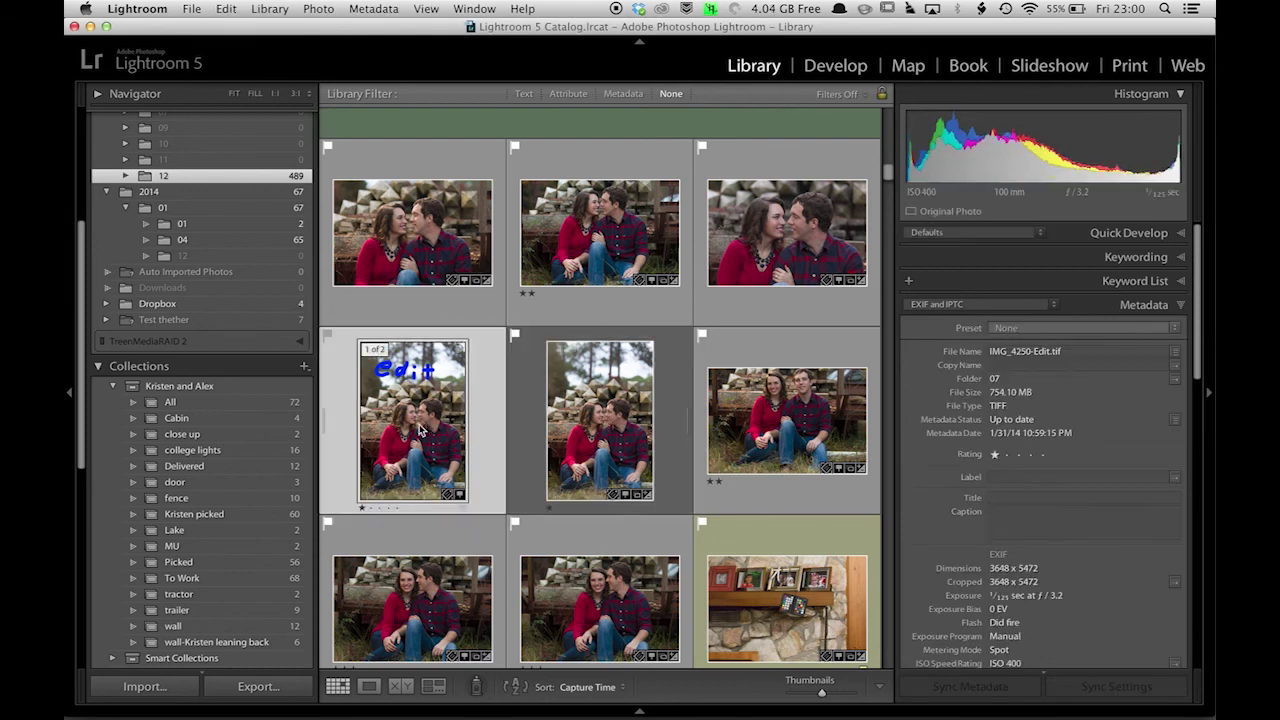
pyautogui.rightClick(420, 430)
# - Send IMG_4250-Edit.tif to Adobe Photoshop CC using Edit Original
pyautogui.moveTo(461, 363)
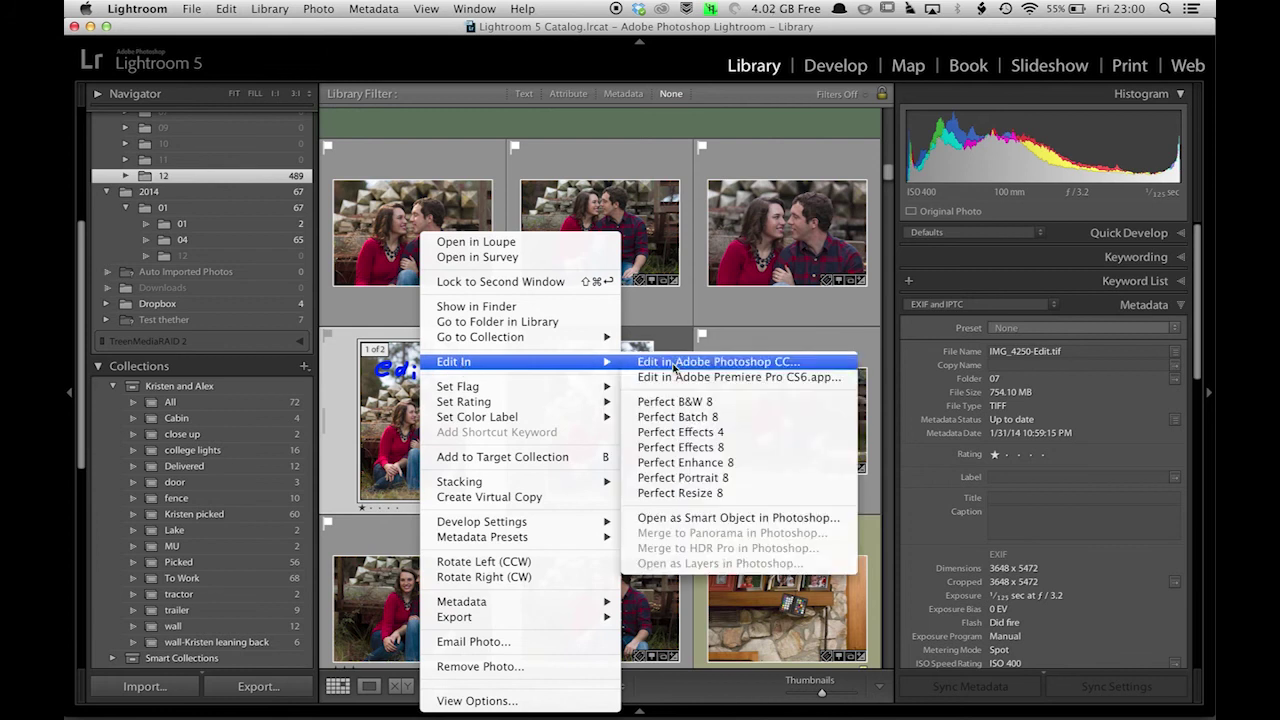
pyautogui.click(713, 366)
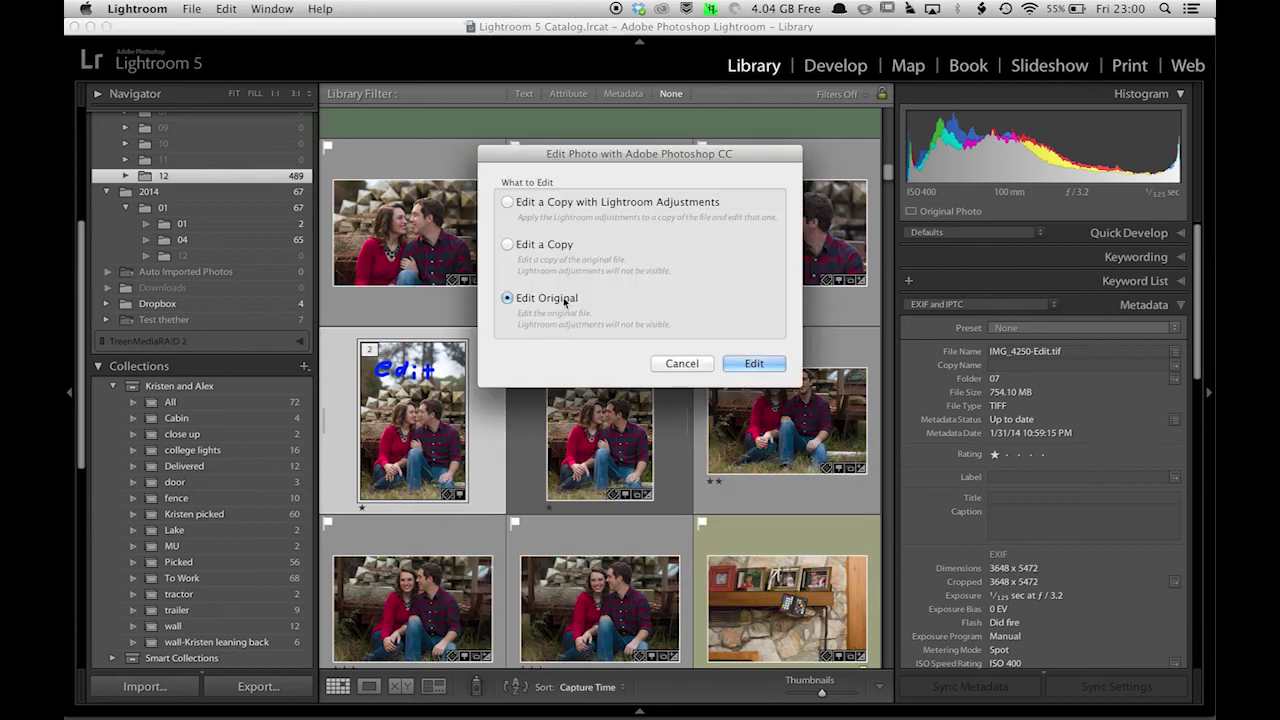
pyautogui.click(748, 364)
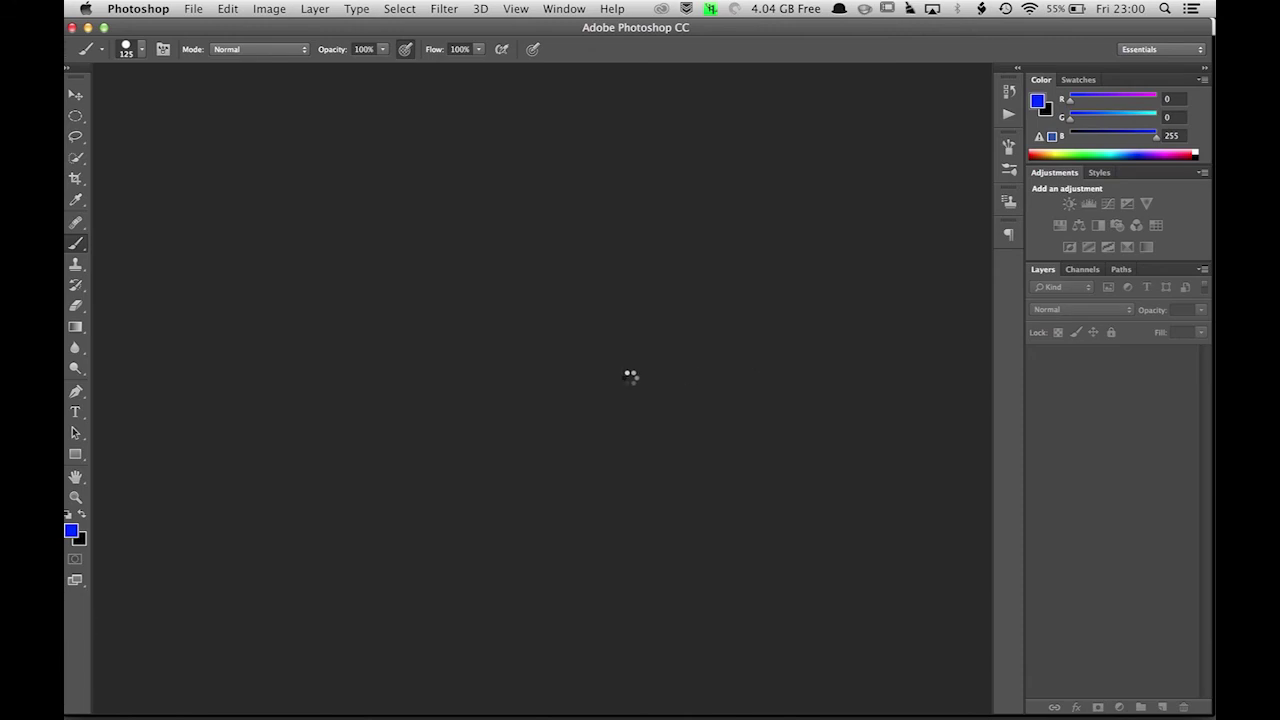
# - Keep the embedded ProPhoto RGB profile, show Remove Blotches, hide Layer 1, open IMG_4250 in Camera Raw
pyautogui.click(576, 366)
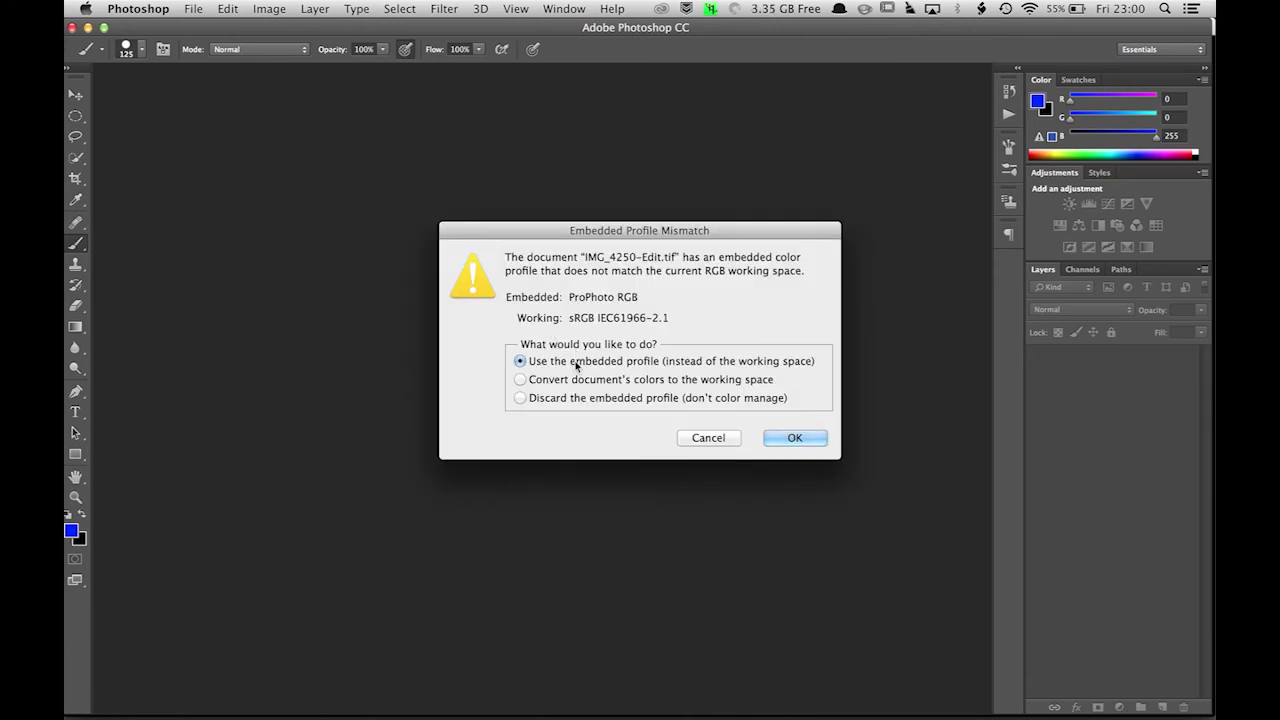
pyautogui.click(801, 443)
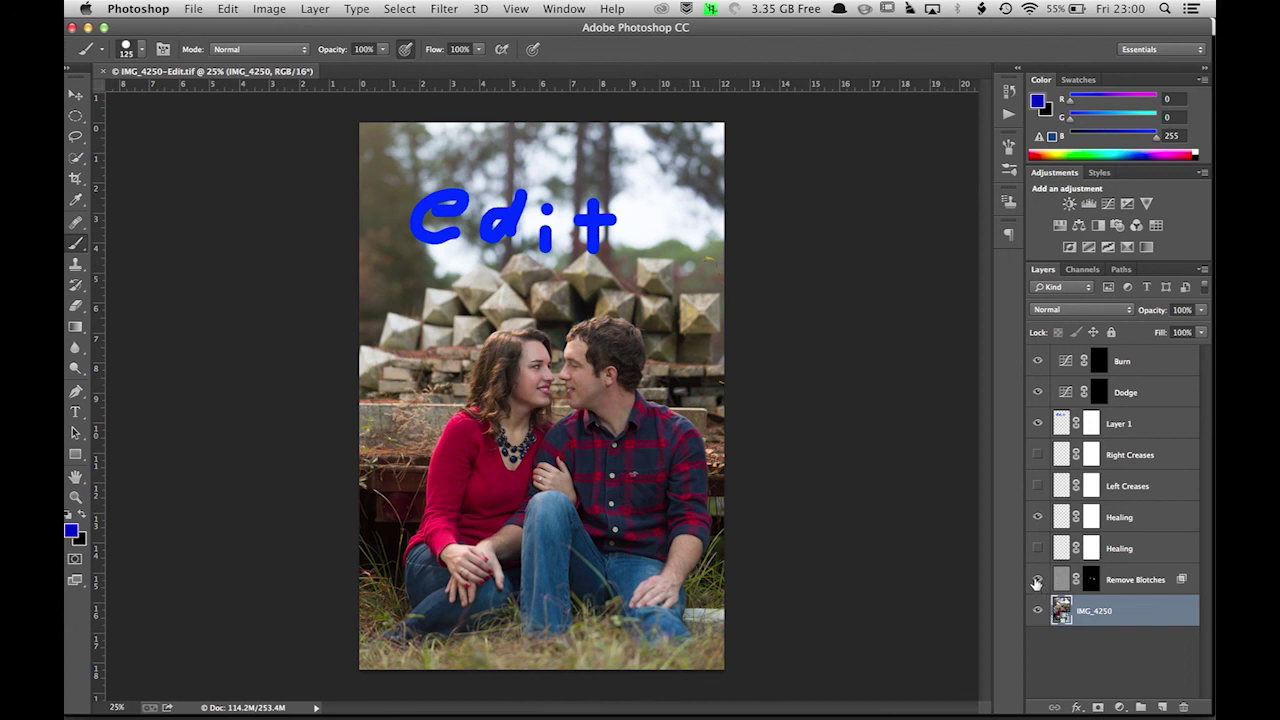
pyautogui.click(1036, 580)
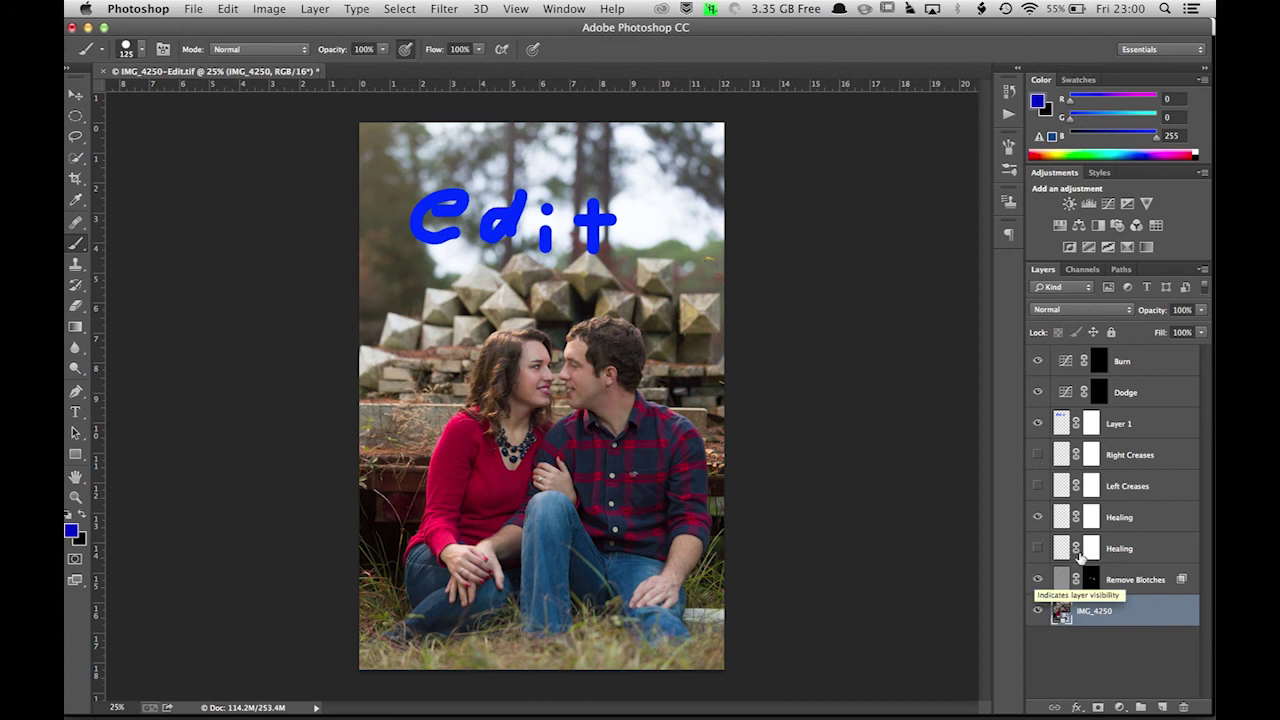
pyautogui.click(1037, 424)
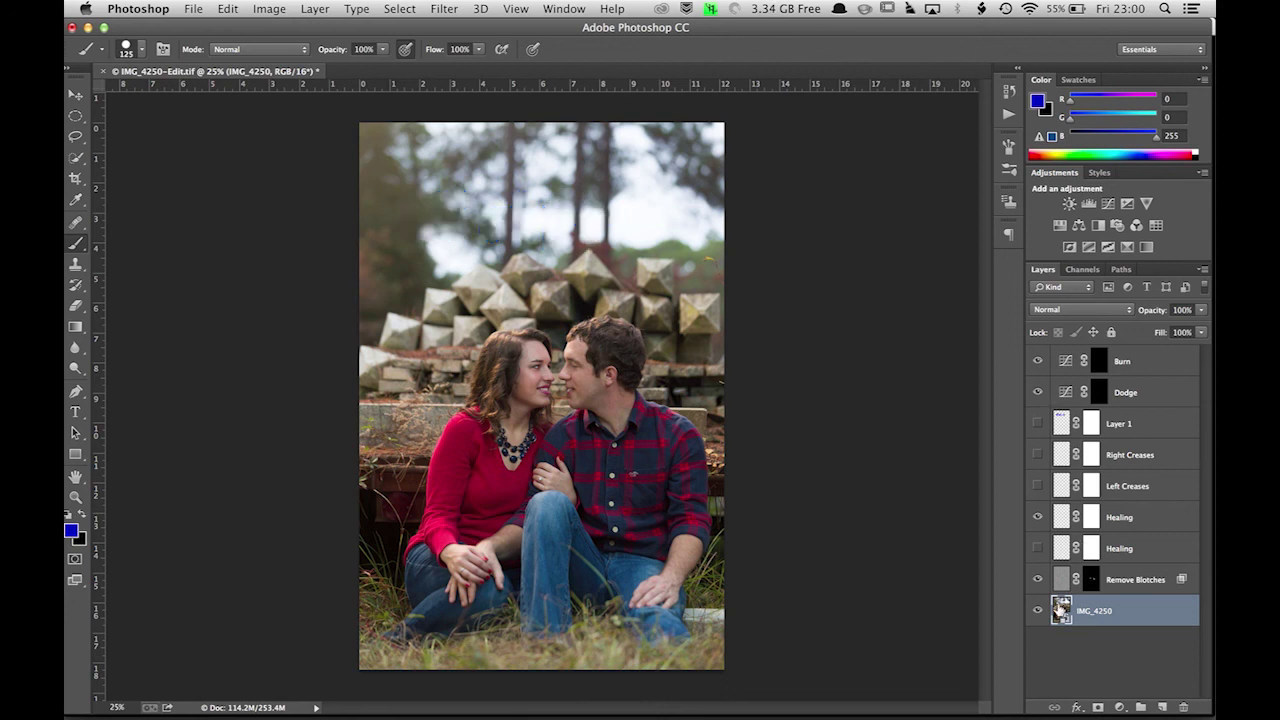
pyautogui.doubleClick(1060, 607)
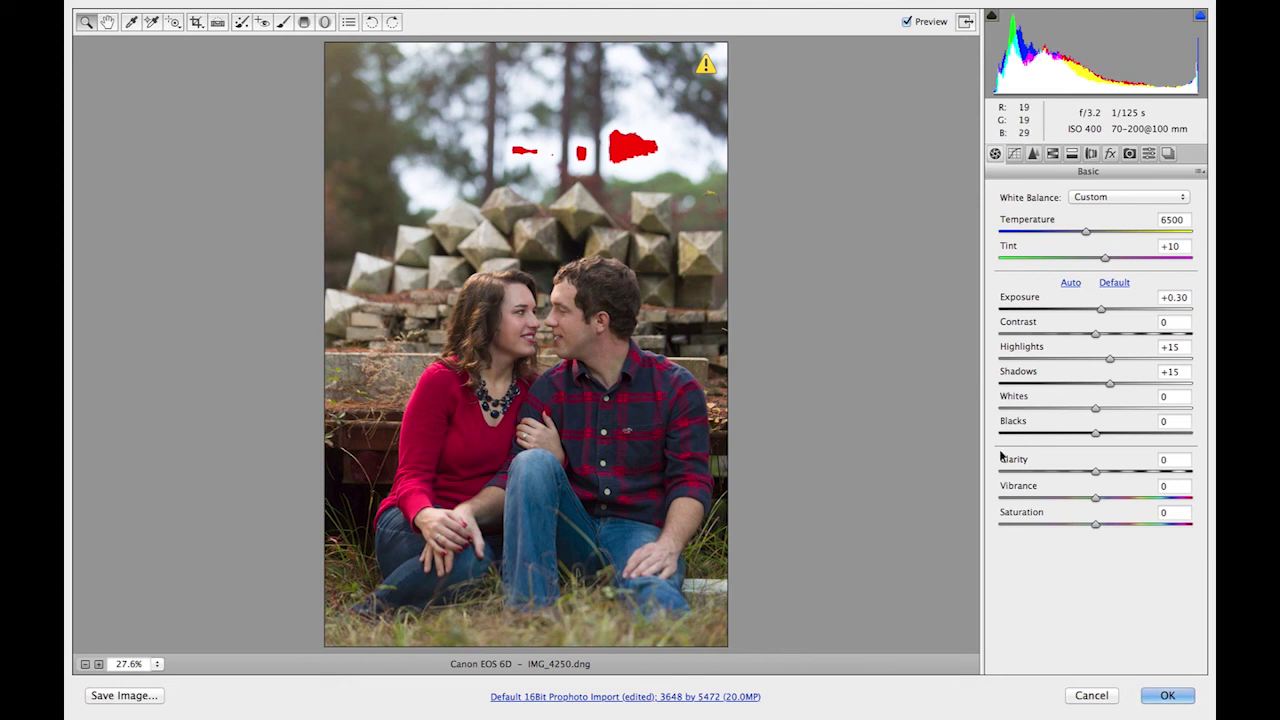
# - Cancel Camera Raw, save and close IMG_4250-Edit.tif, and switch back to Lightroom
pyautogui.click(1092, 695)
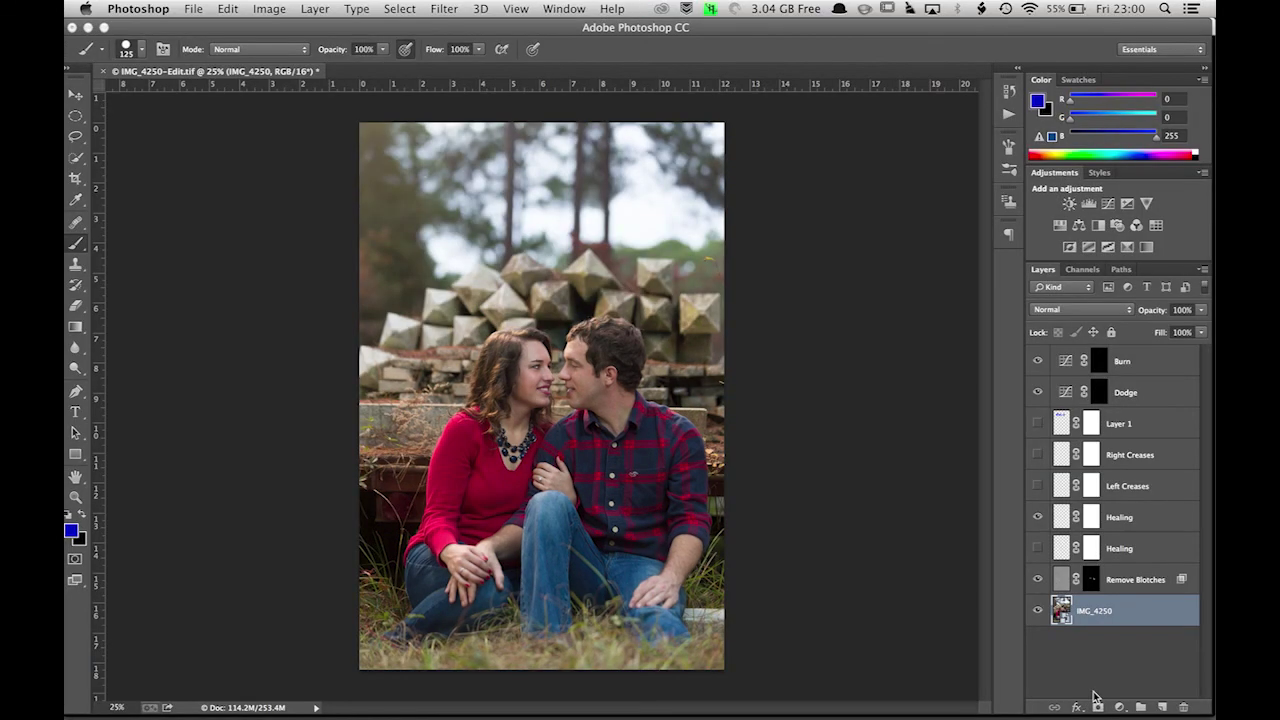
pyautogui.press('super+s')
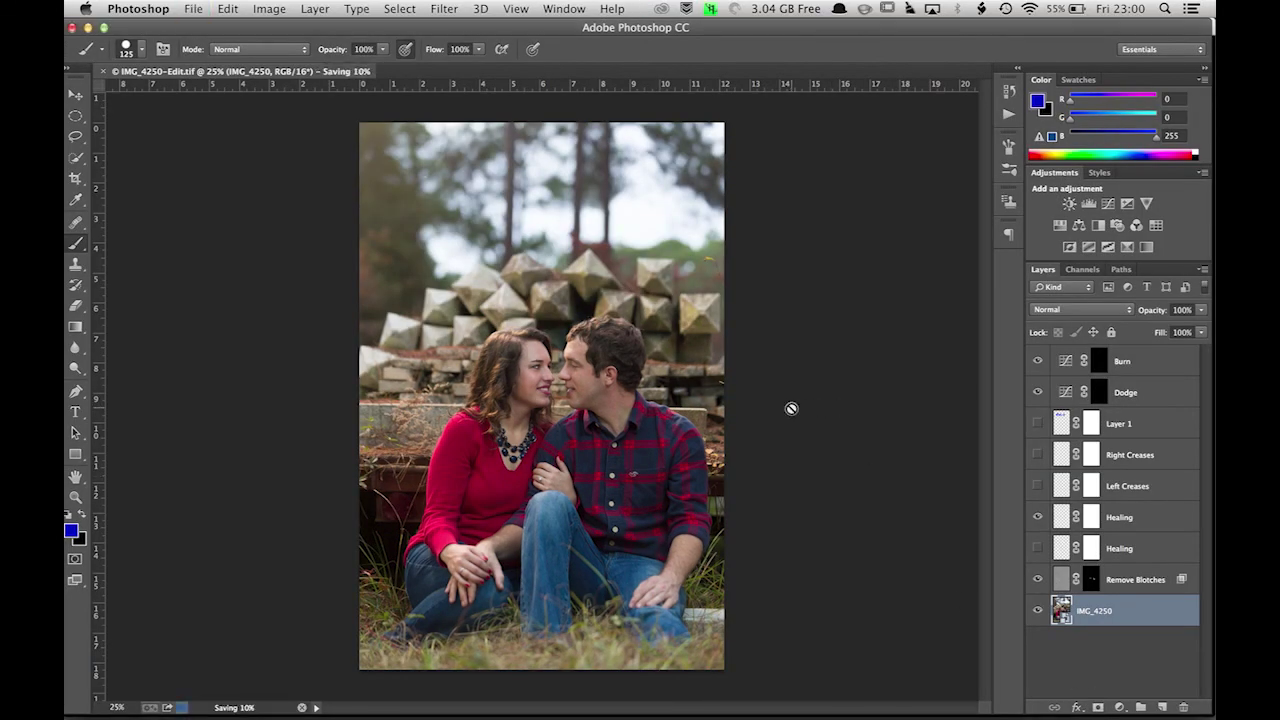
pyautogui.click(102, 72)
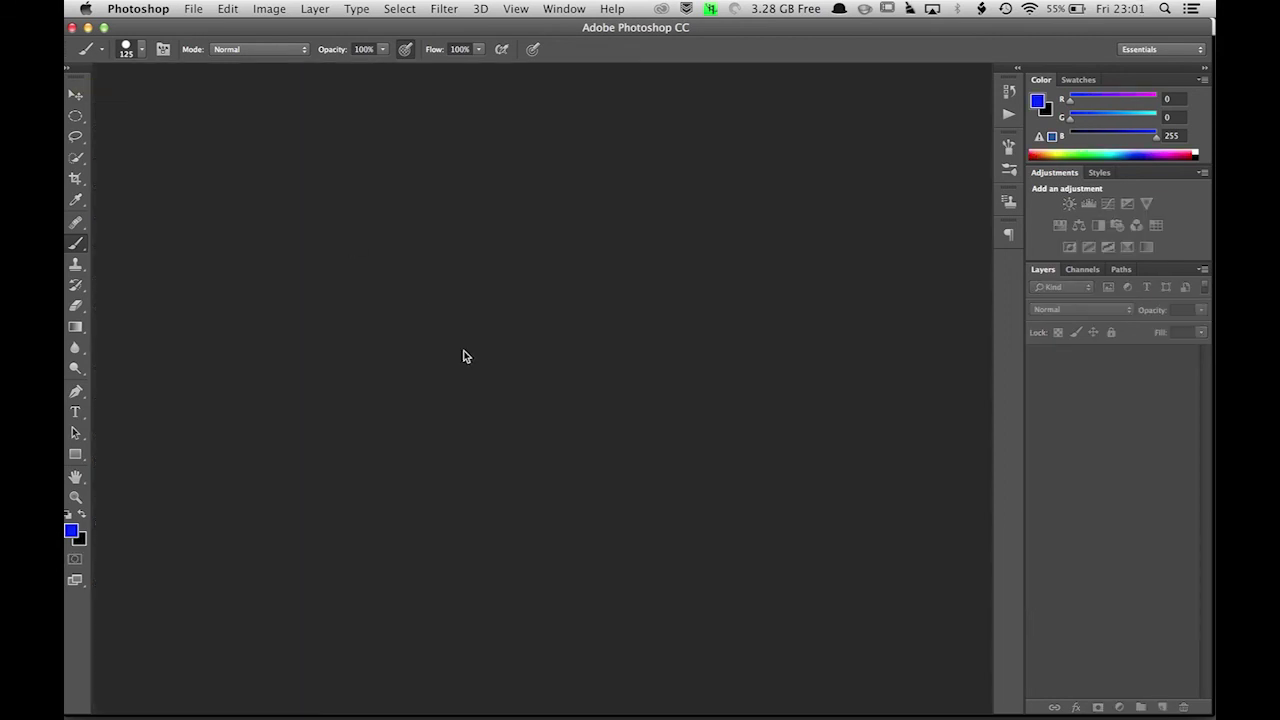
pyautogui.press('super+Tab')
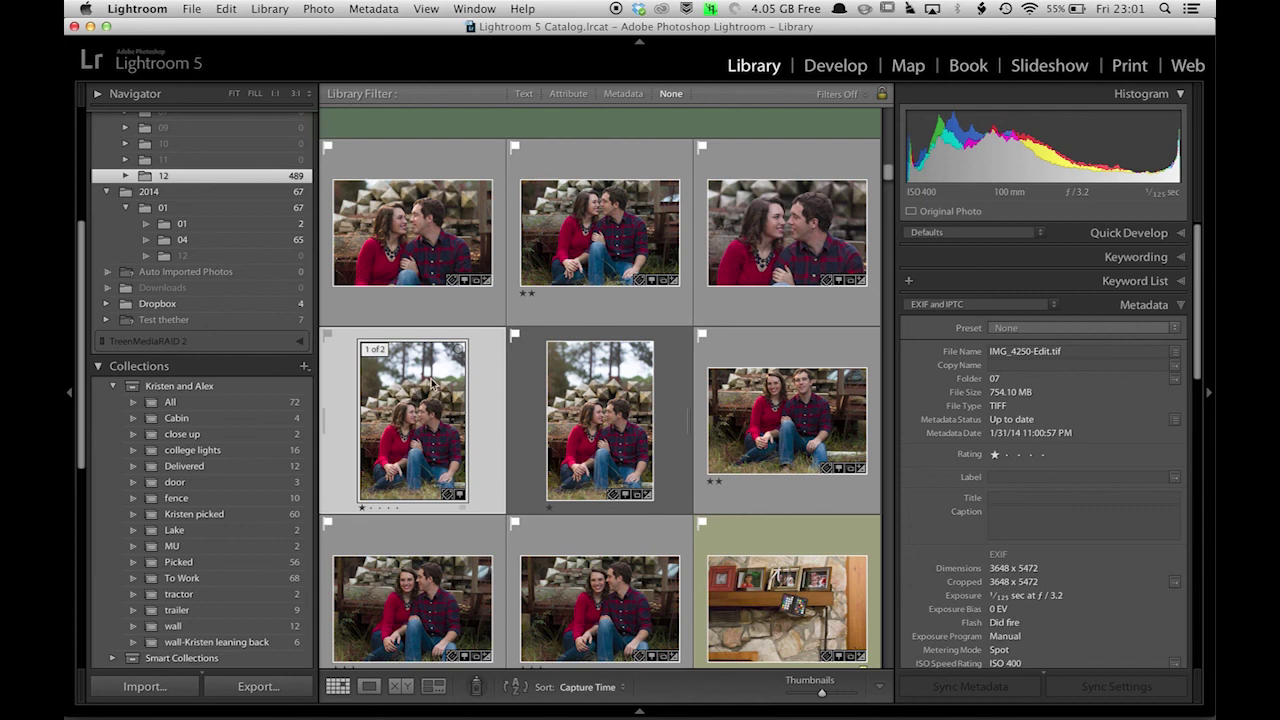